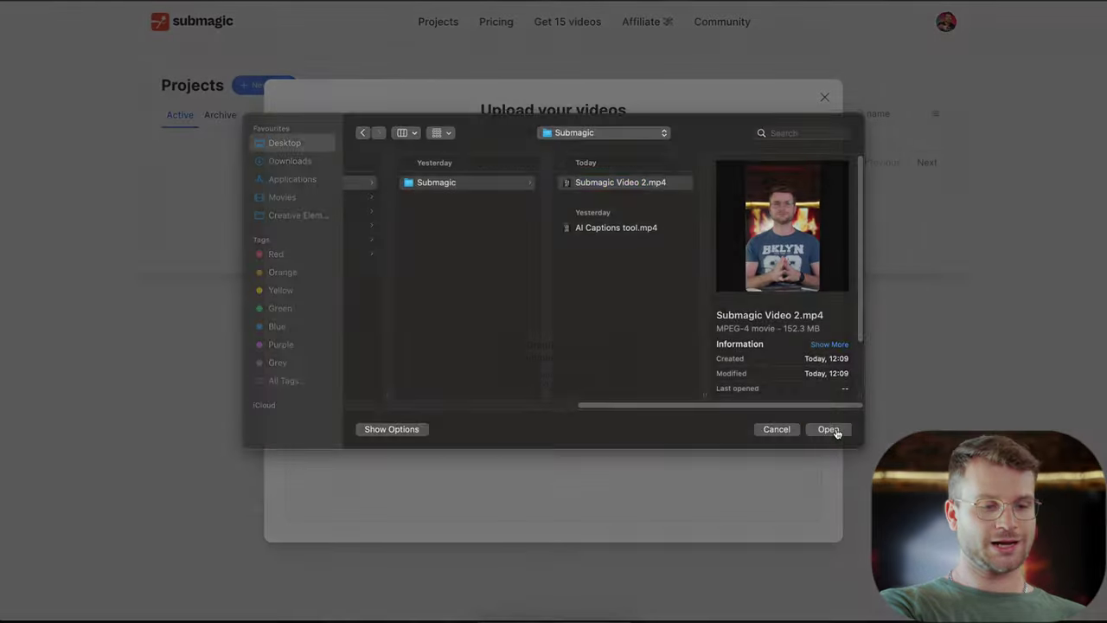
Step: Choose Submagic Video 2.mp4 and upload it with English kept as the language
click(834, 430)
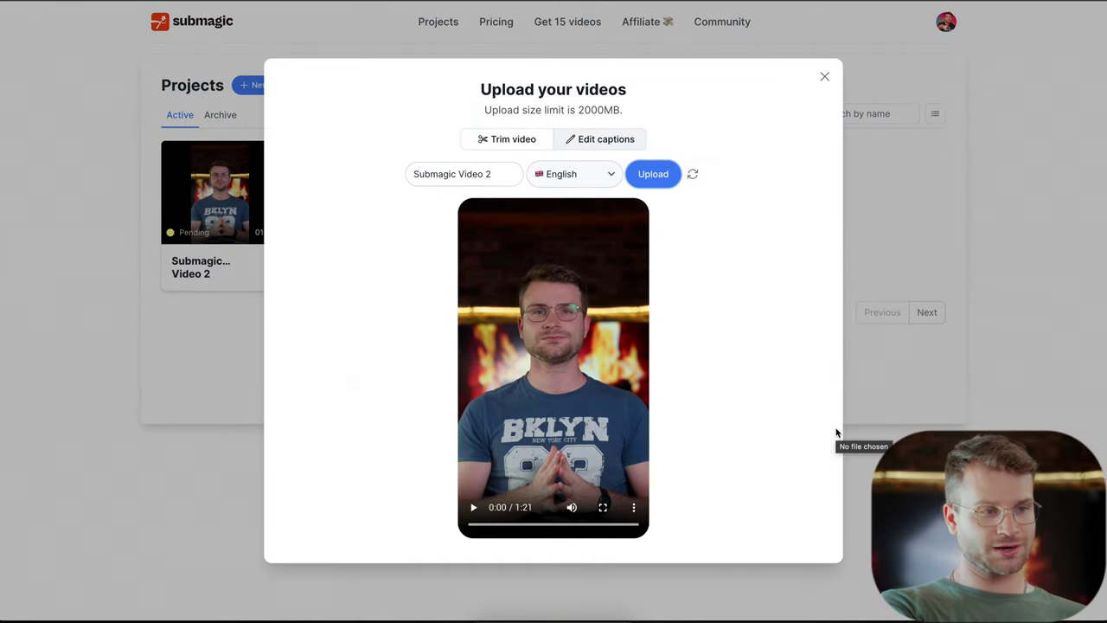
click(663, 181)
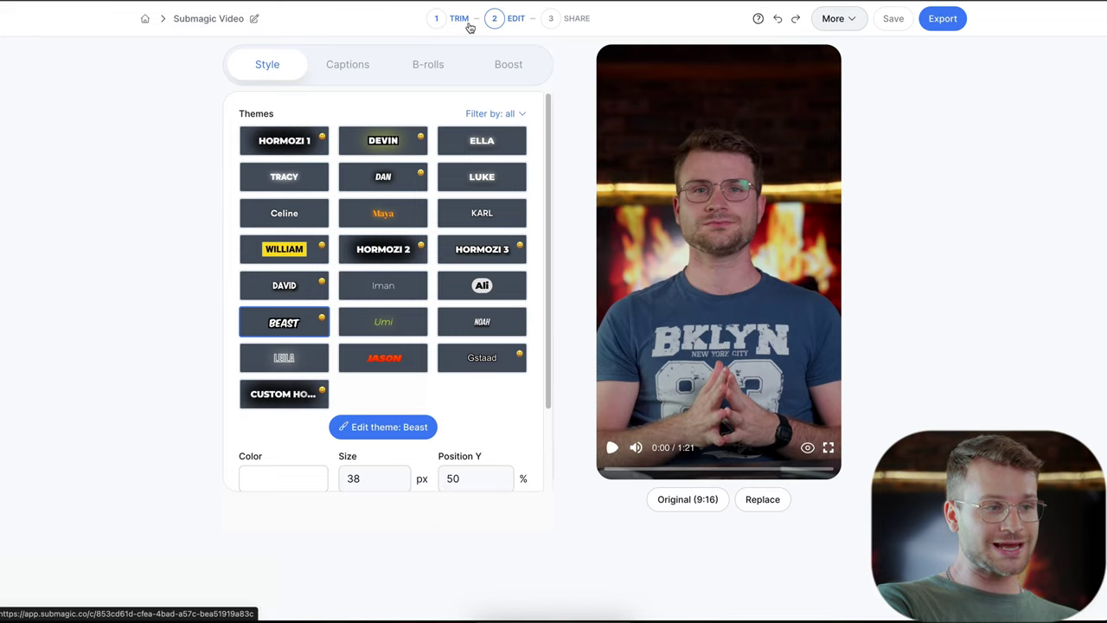
Step: In Trim, delete the three earlier transcript lines and start the clip at the final take
click(470, 24)
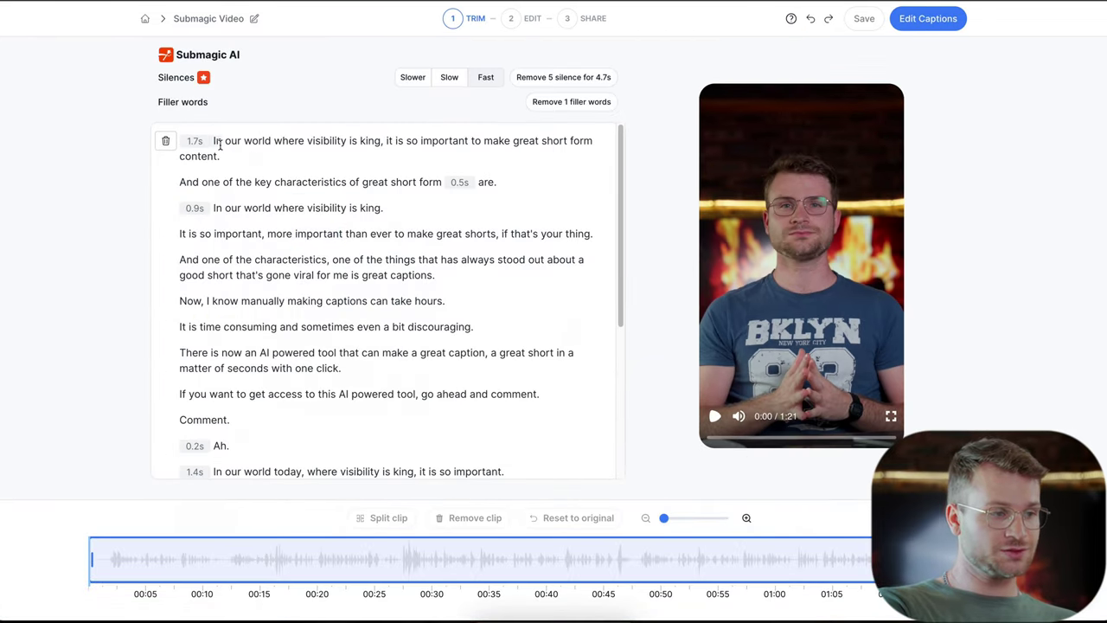
scroll(321, 148, down, 4)
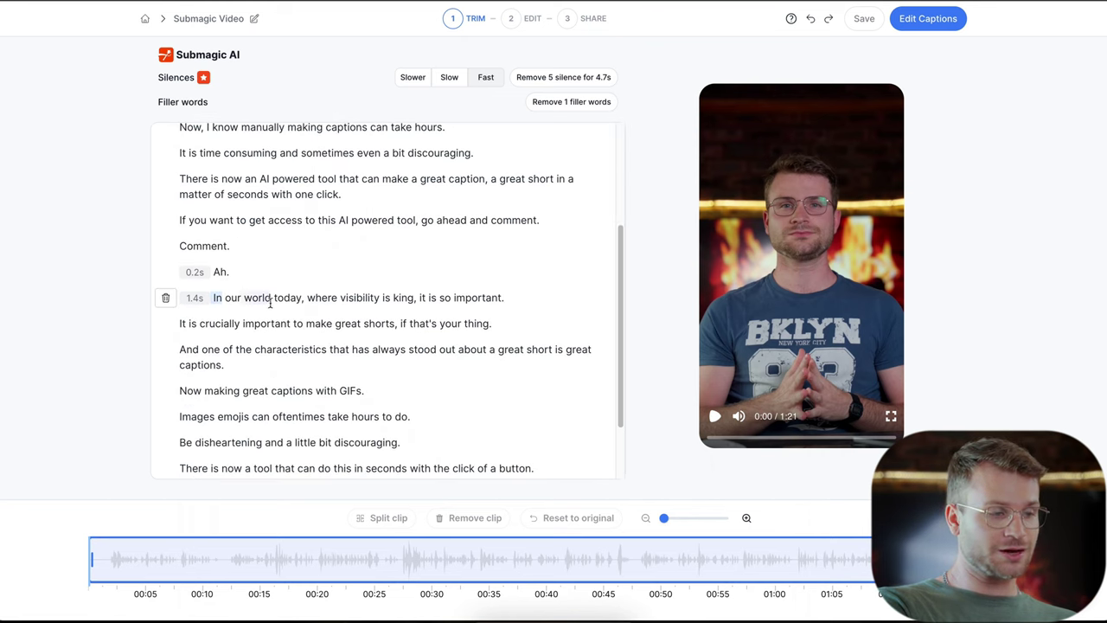
scroll(283, 299, up, 3)
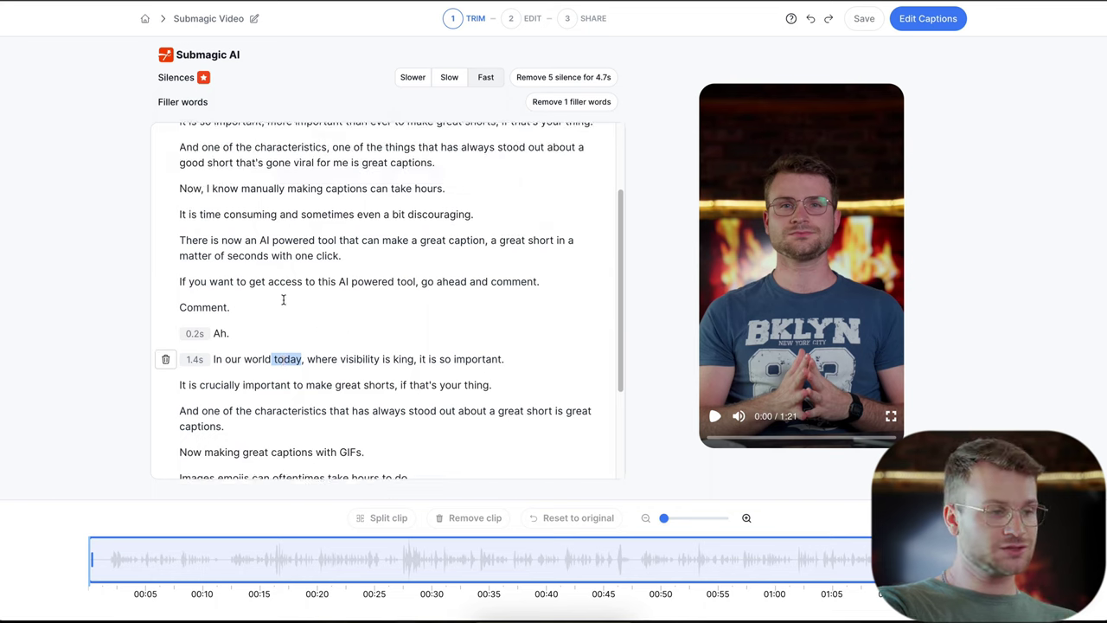
drag(254, 398, 253, 367)
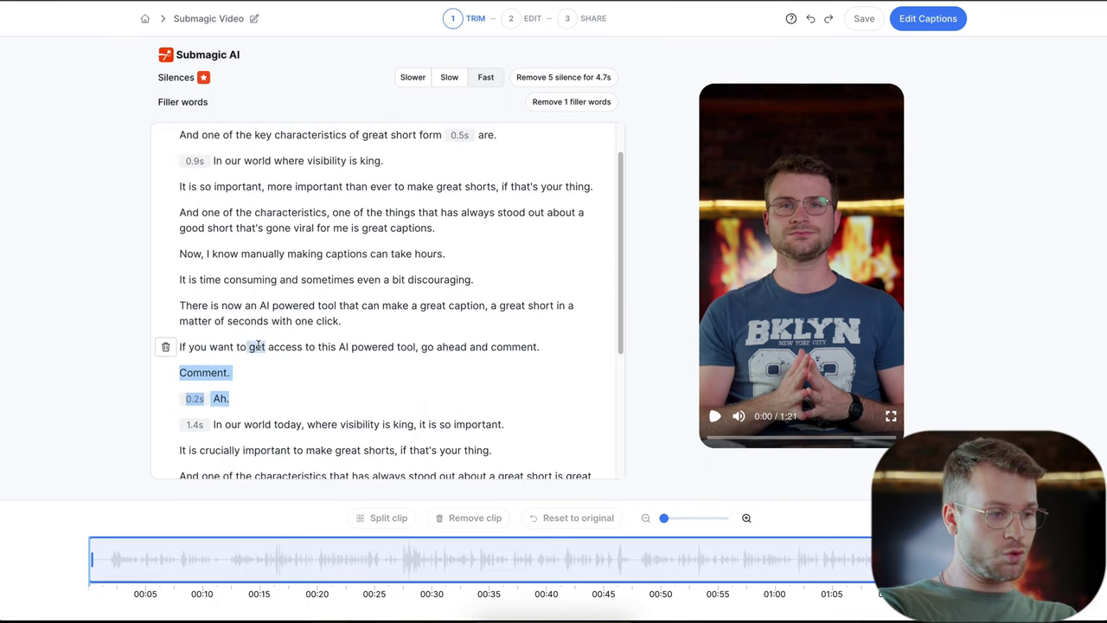
double_click(487, 423)
scroll(489, 424, up, 1)
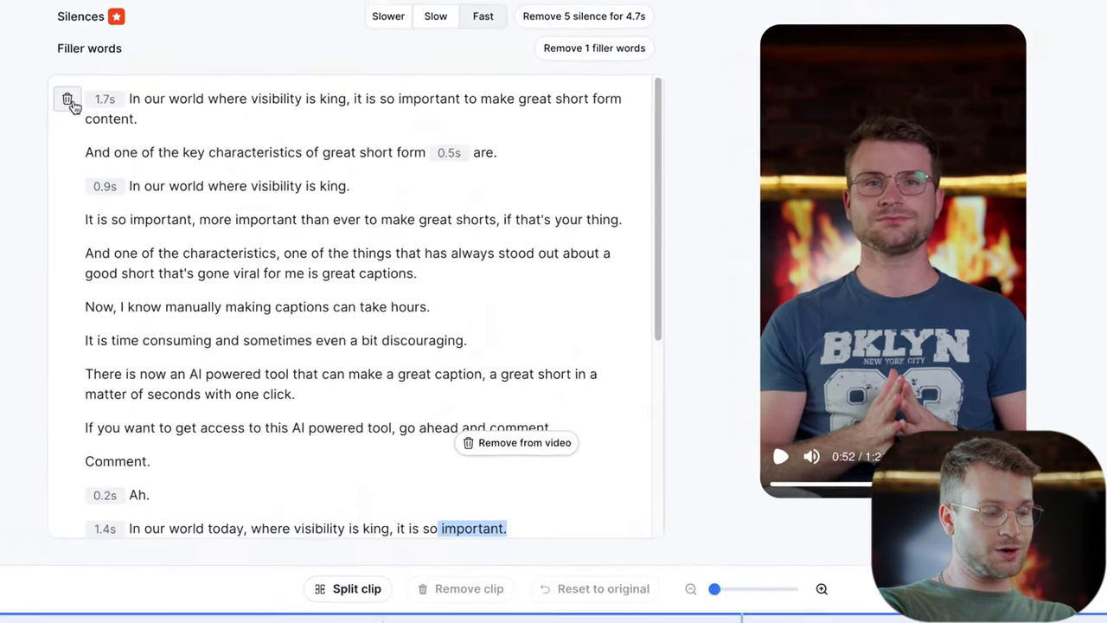
click(167, 143)
click(52, 147)
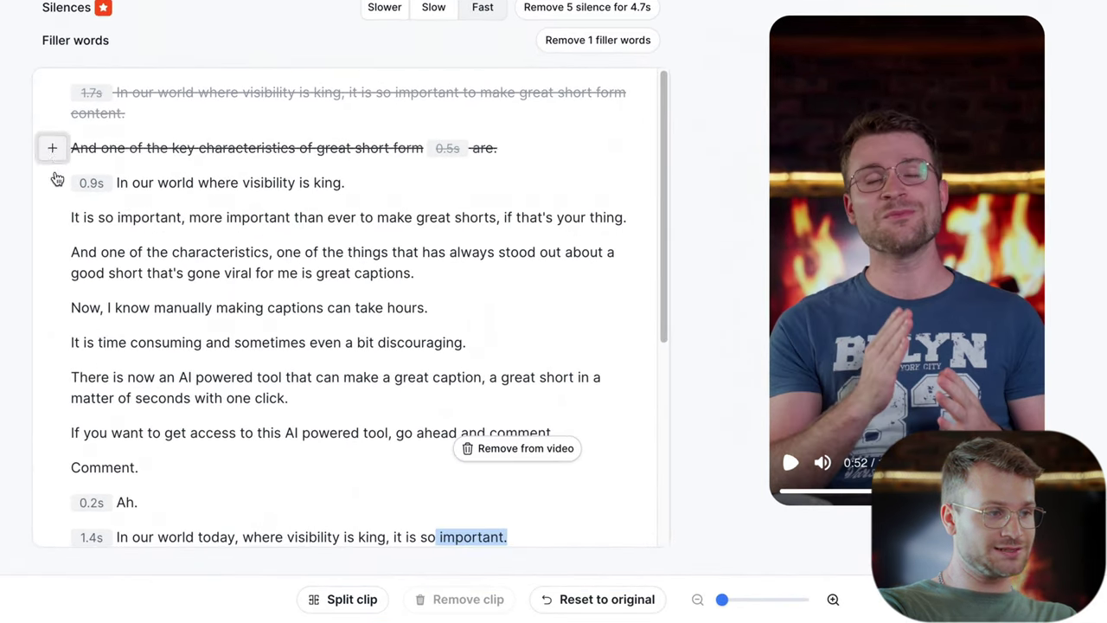
click(52, 183)
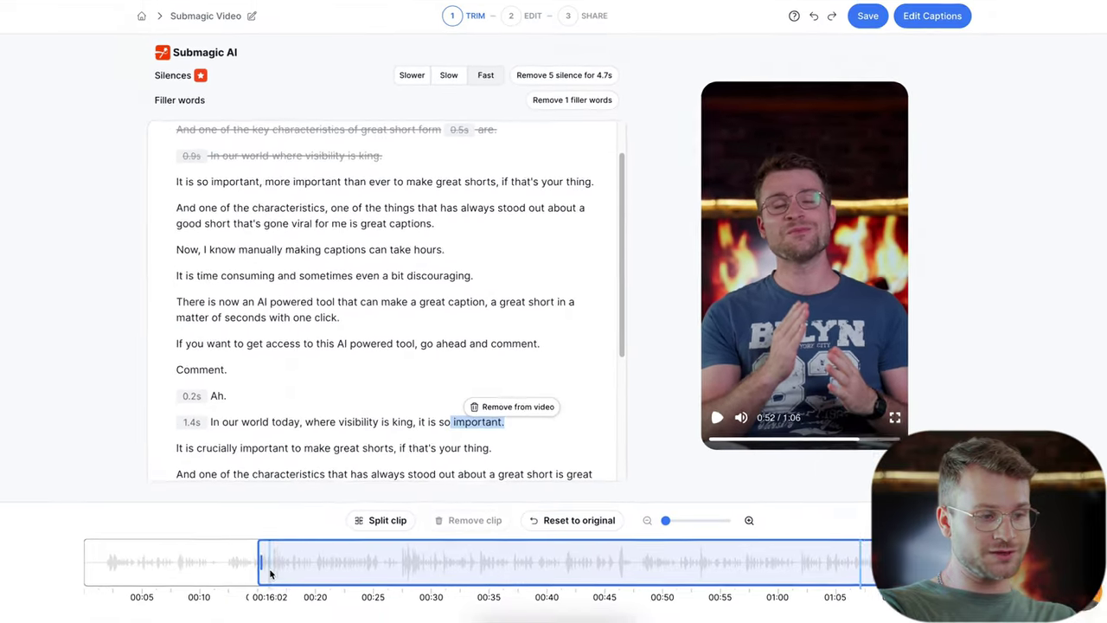
drag(268, 577, 641, 572)
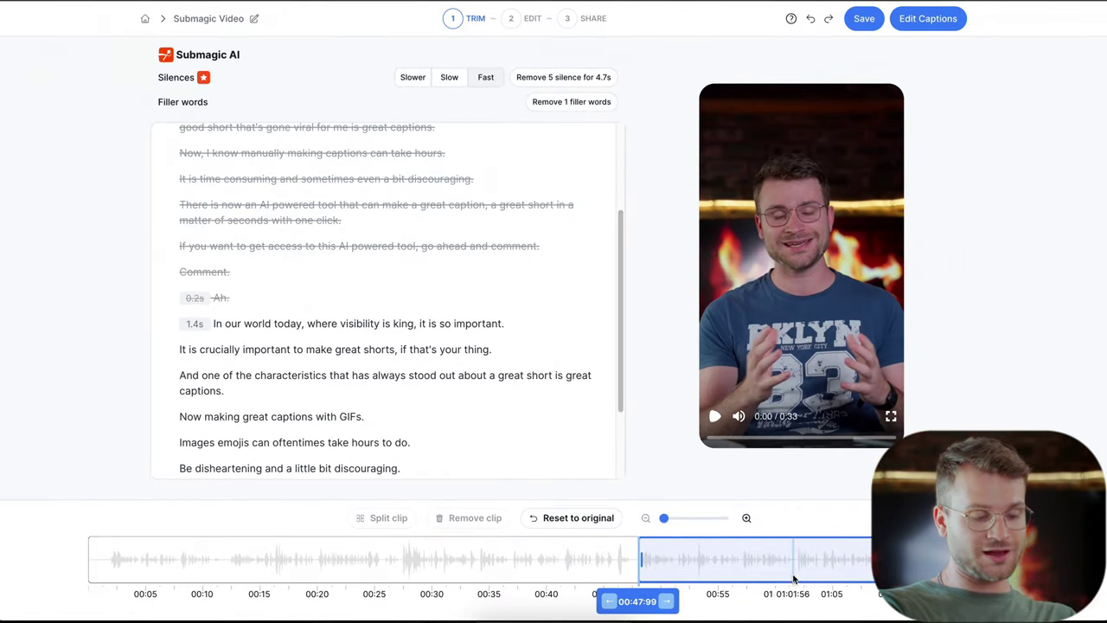
Step: Cut the 1.4s silence before 'In our world today' and save the trim
scroll(493, 264, up, 3)
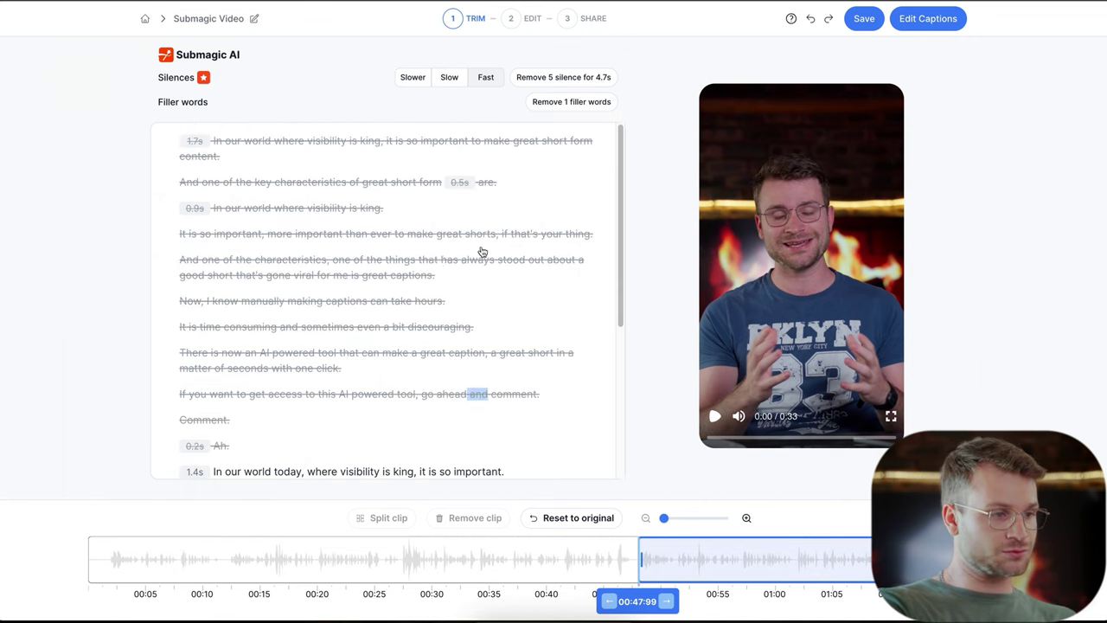
scroll(329, 447, down, 5)
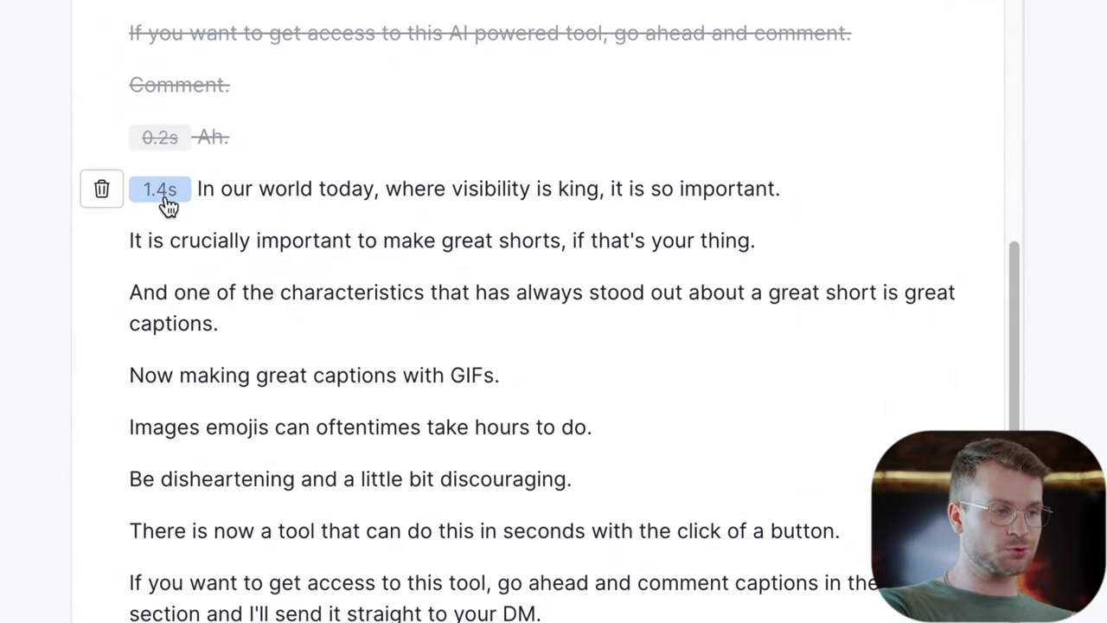
click(170, 197)
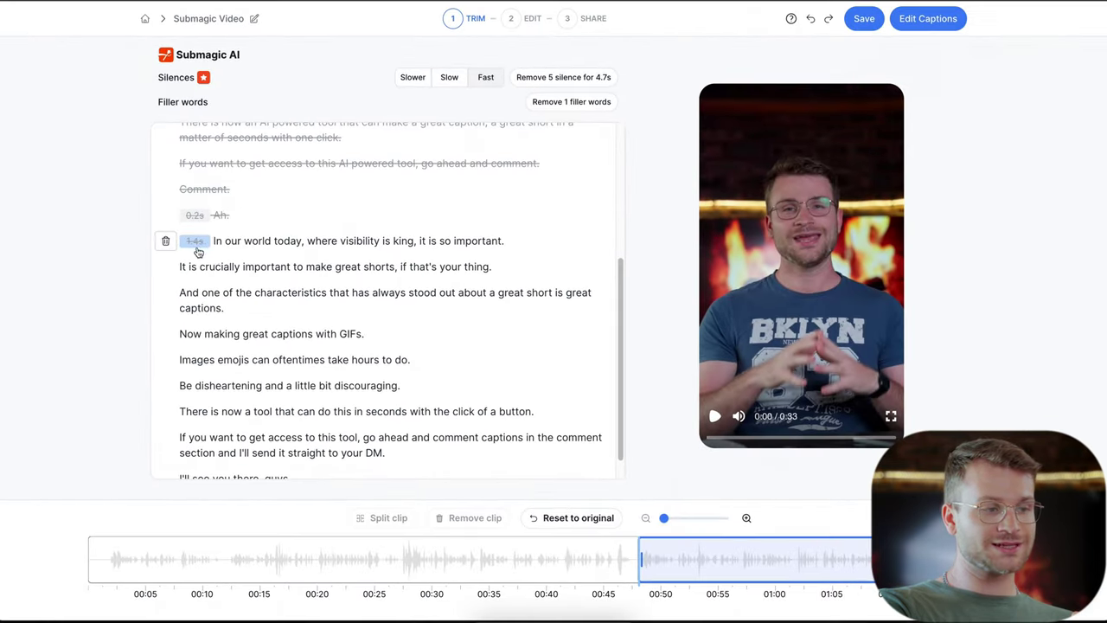
scroll(355, 265, down, 1)
scroll(356, 270, up, 4)
scroll(536, 276, down, 5)
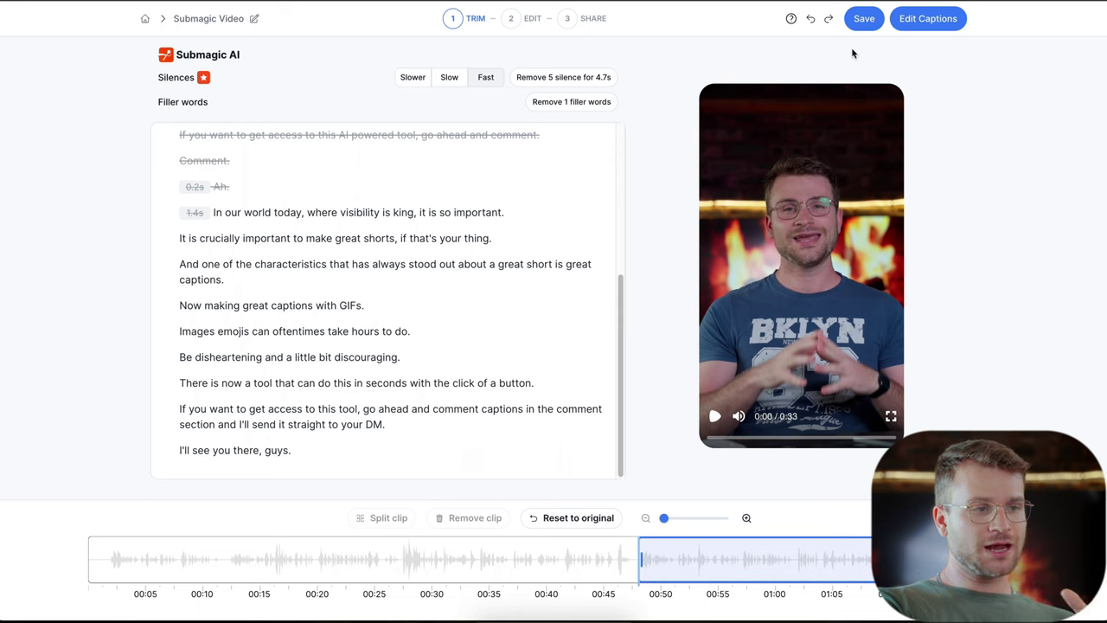
click(865, 22)
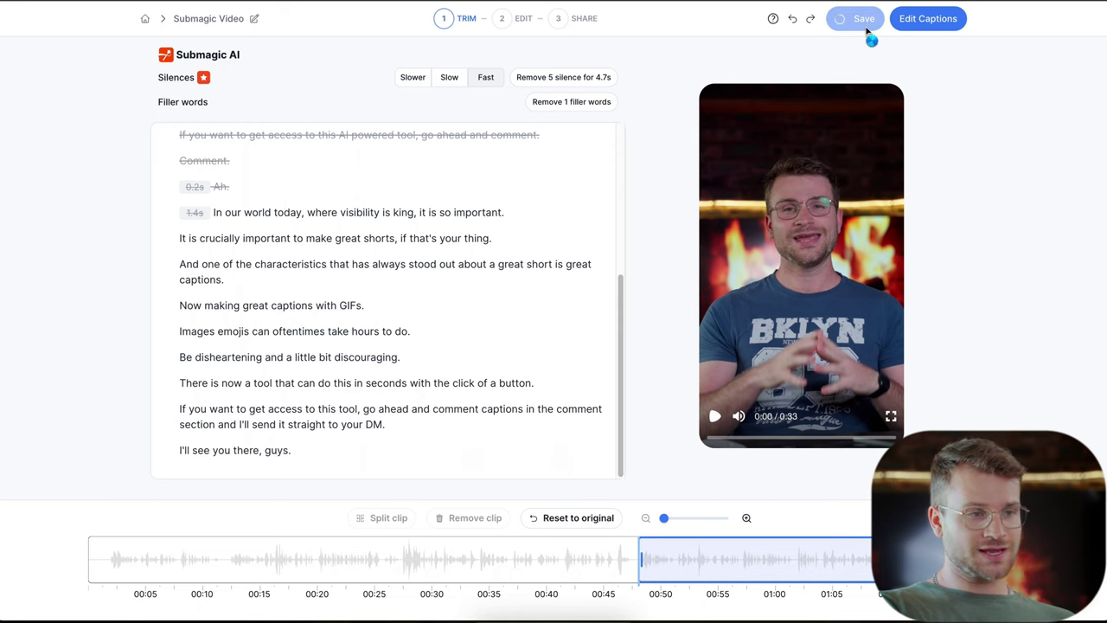
Step: In the Edit step, try the Hormozi 3 caption style and preview it
click(517, 19)
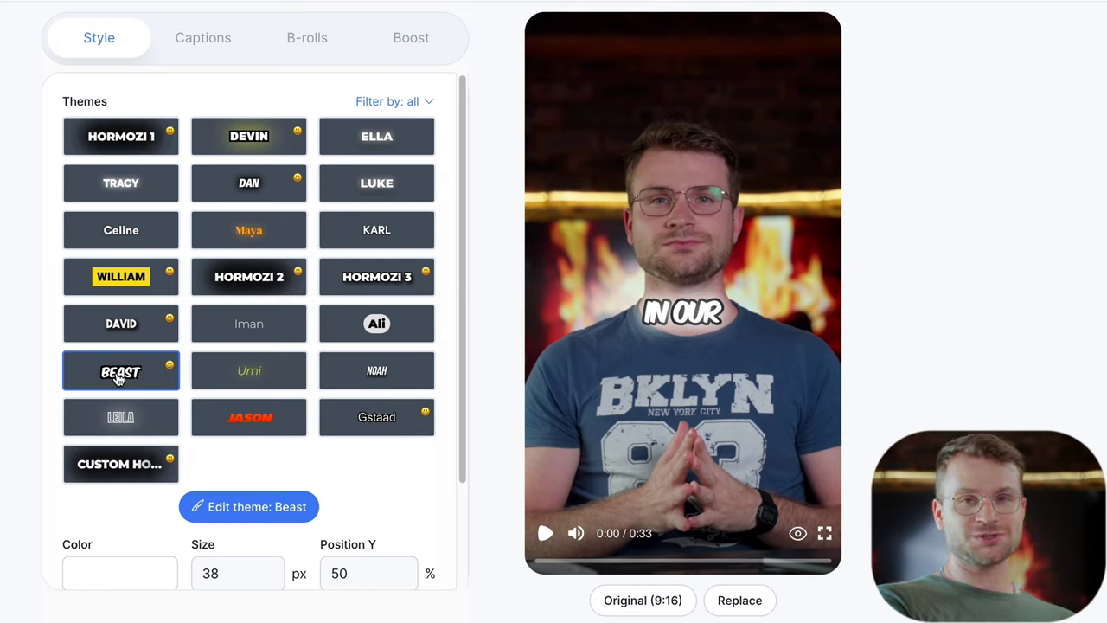
click(374, 277)
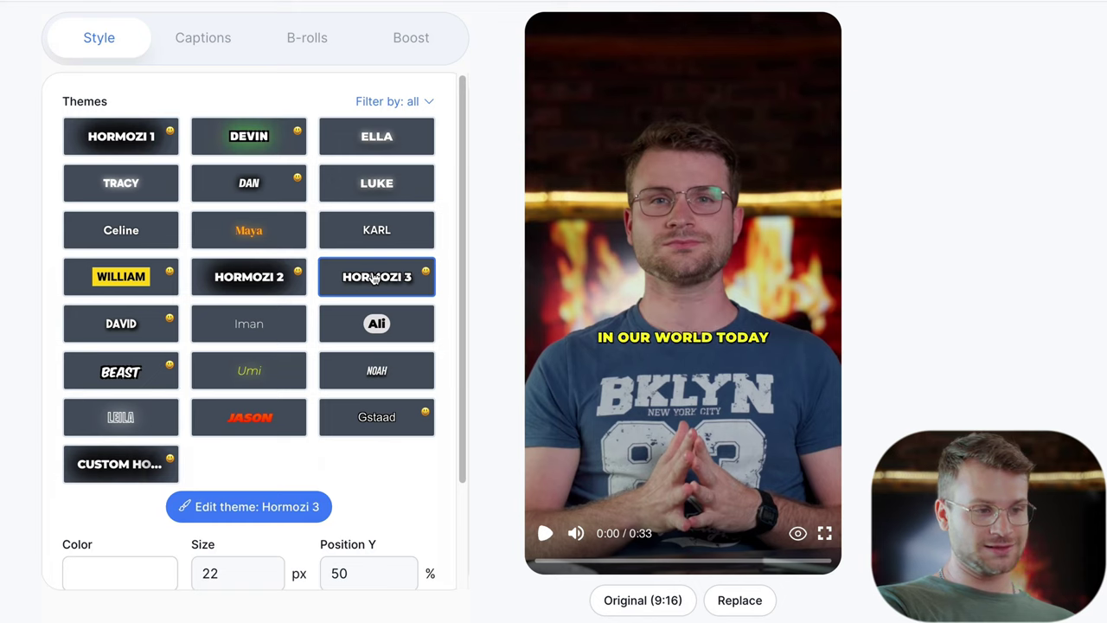
click(545, 533)
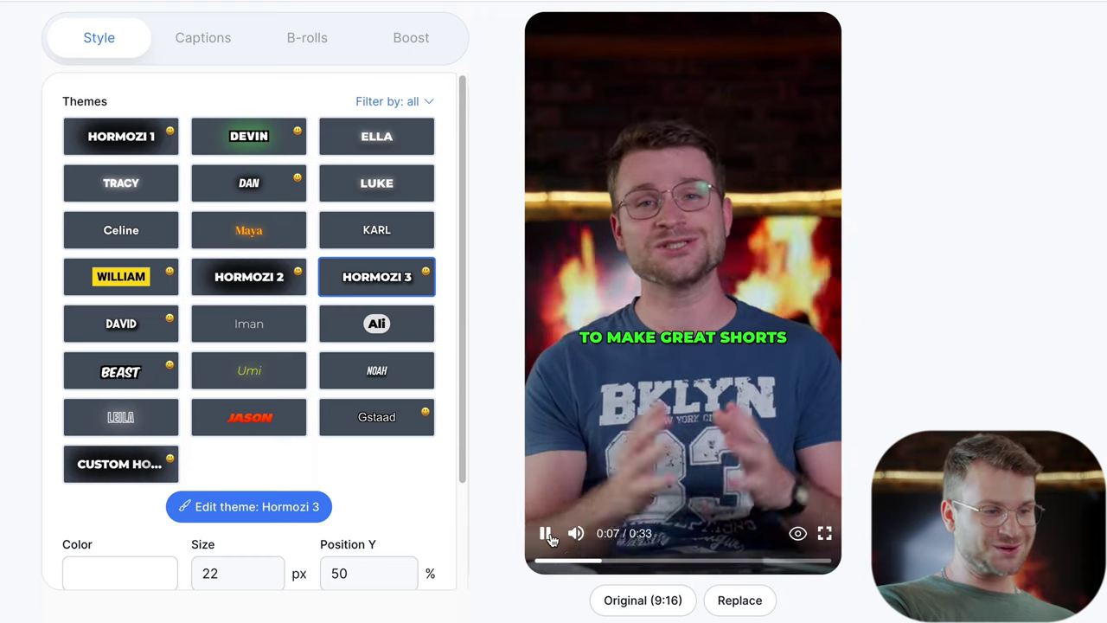
click(373, 279)
Step: Switch the captions to the Beast style and play the preview to check it
click(117, 372)
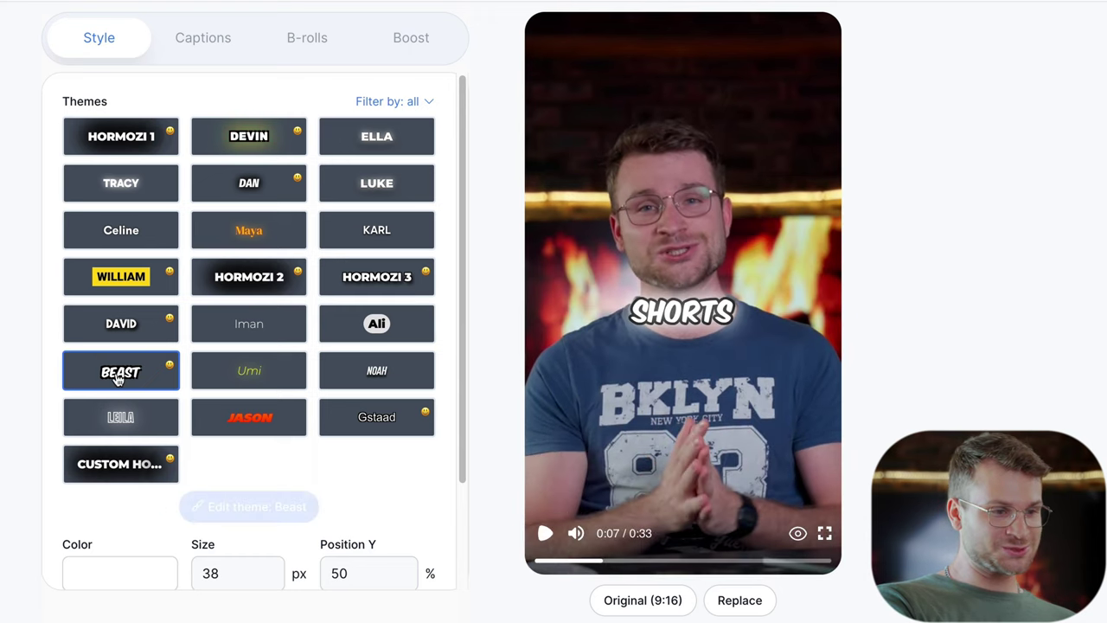
click(545, 532)
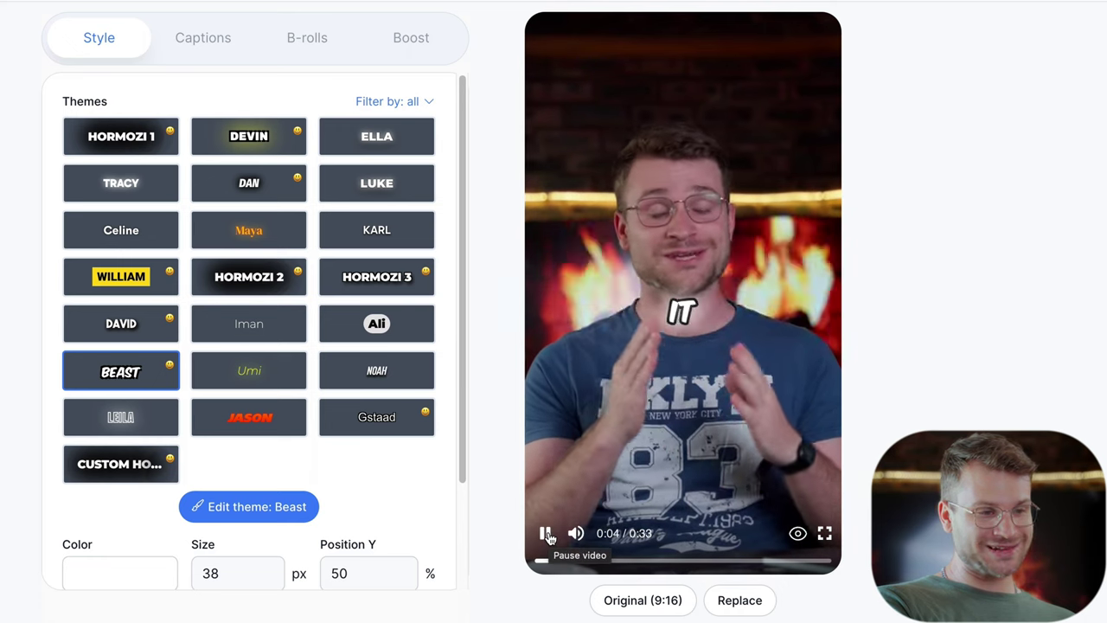
click(546, 534)
scroll(372, 484, down, 2)
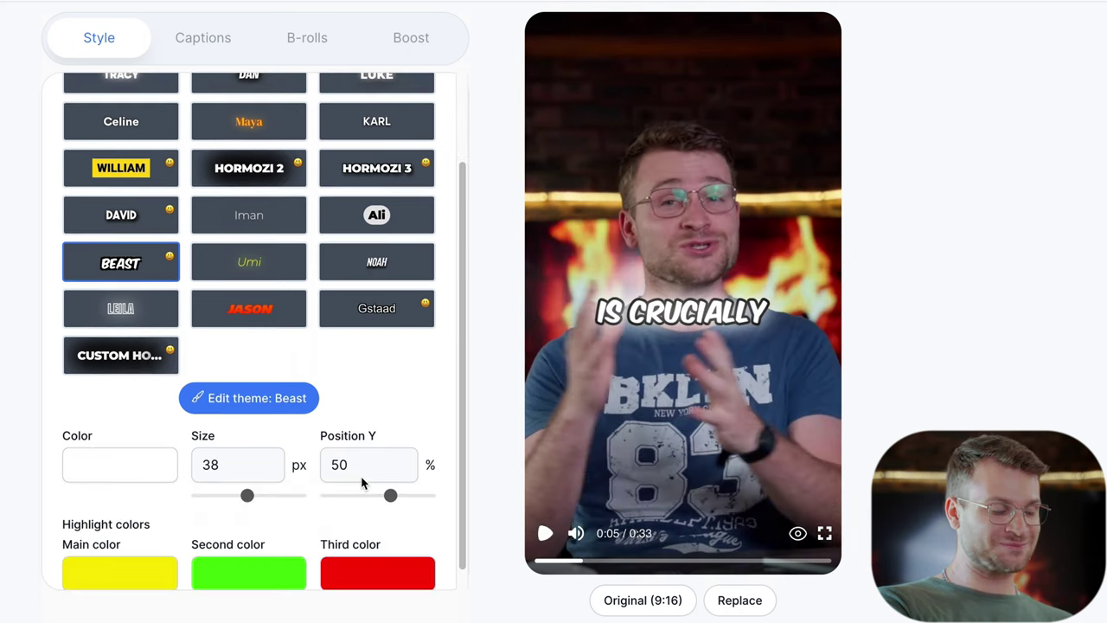
scroll(375, 338, up, 1)
Step: Customise the Beast theme, moving Position Y from 50 to 61%, and save it
click(273, 437)
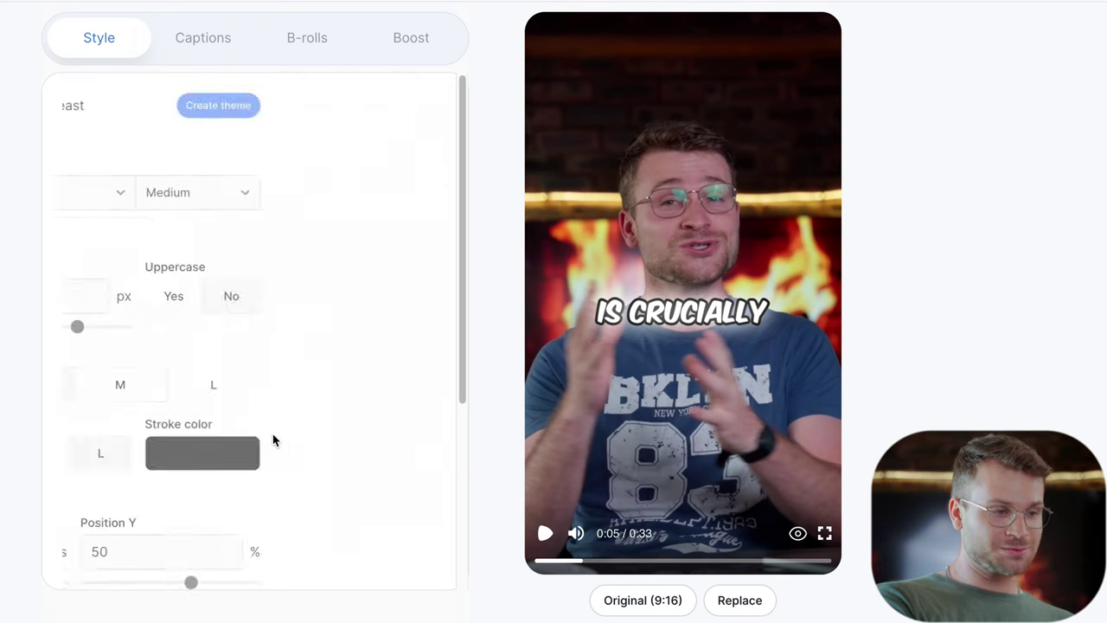
scroll(365, 277, down, 2)
scroll(237, 291, up, 2)
click(69, 108)
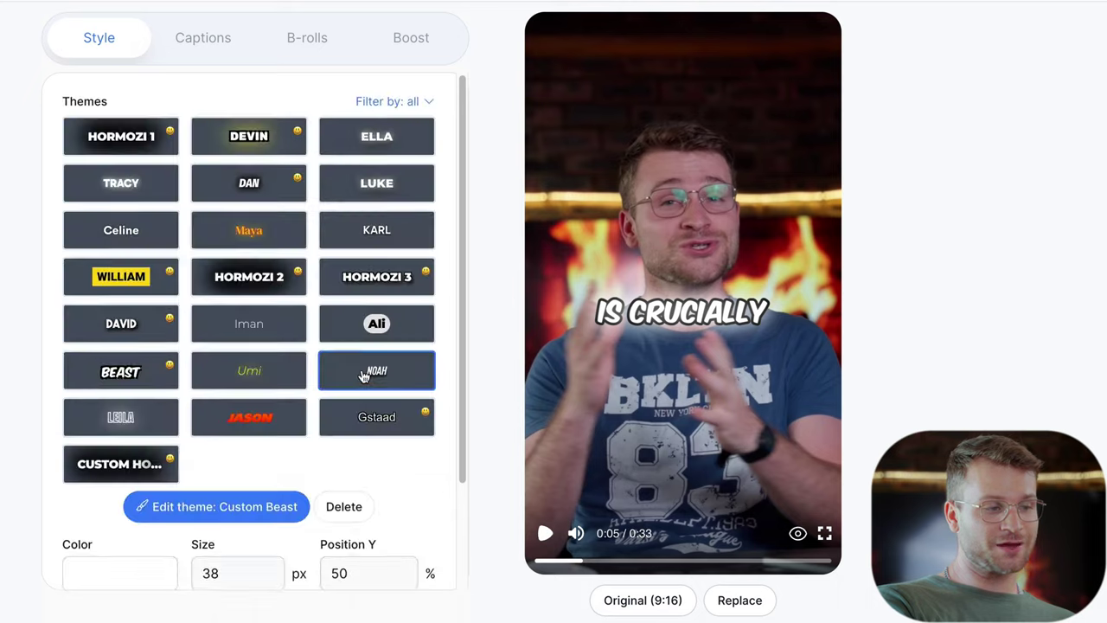
scroll(366, 376, down, 2)
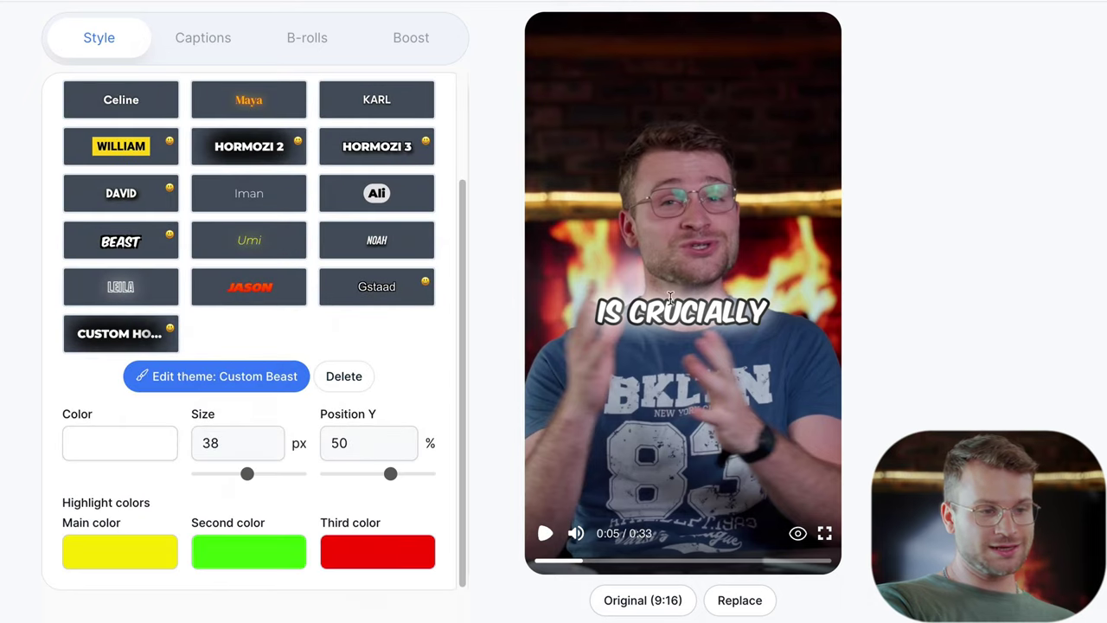
drag(387, 472, 405, 474)
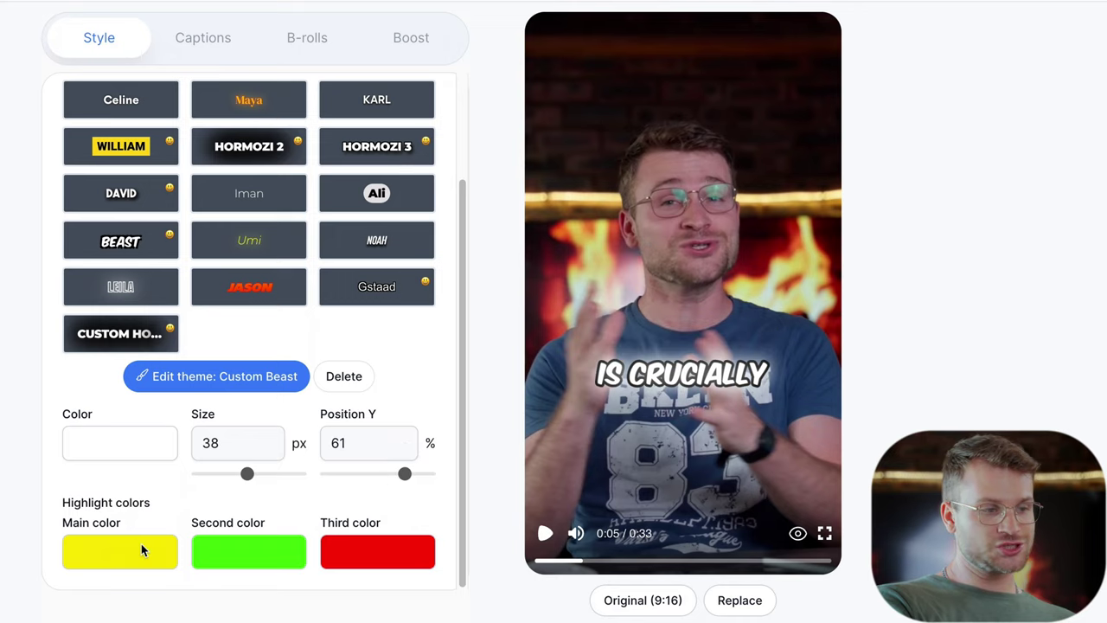
scroll(399, 504, up, 5)
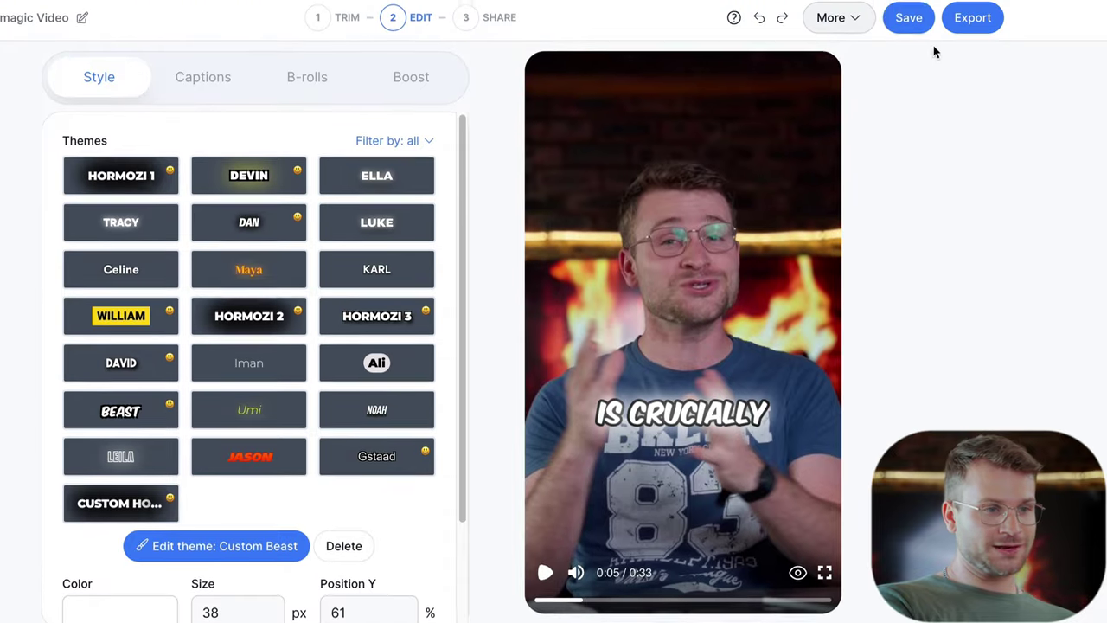
click(910, 28)
Step: In the Captions tab, add the globe emoji to the 'world today' caption
click(202, 48)
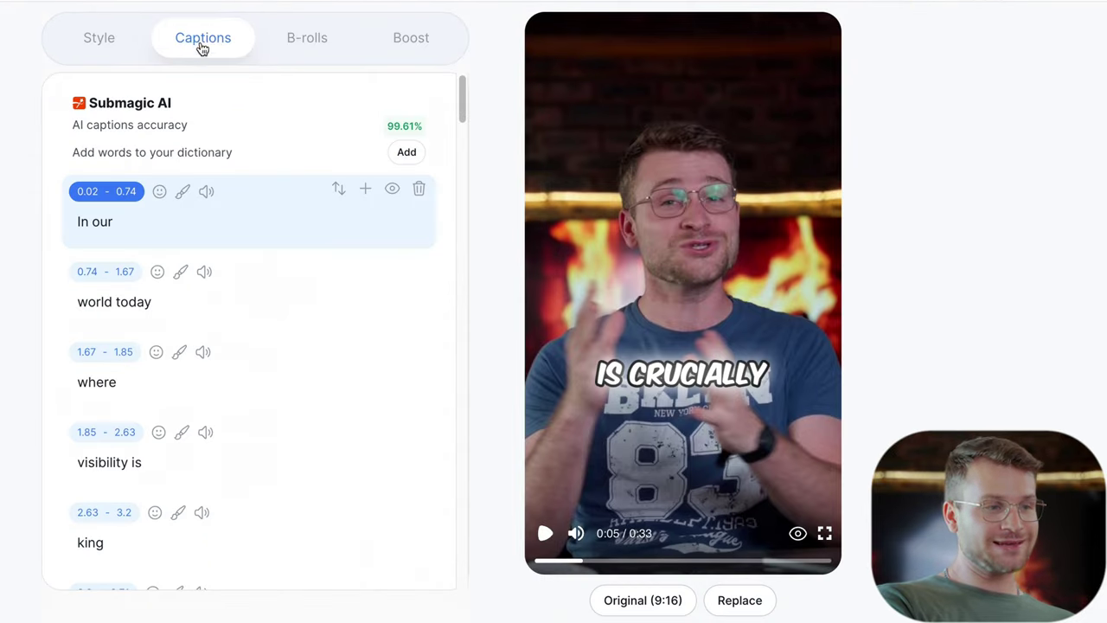
scroll(239, 297, down, 1)
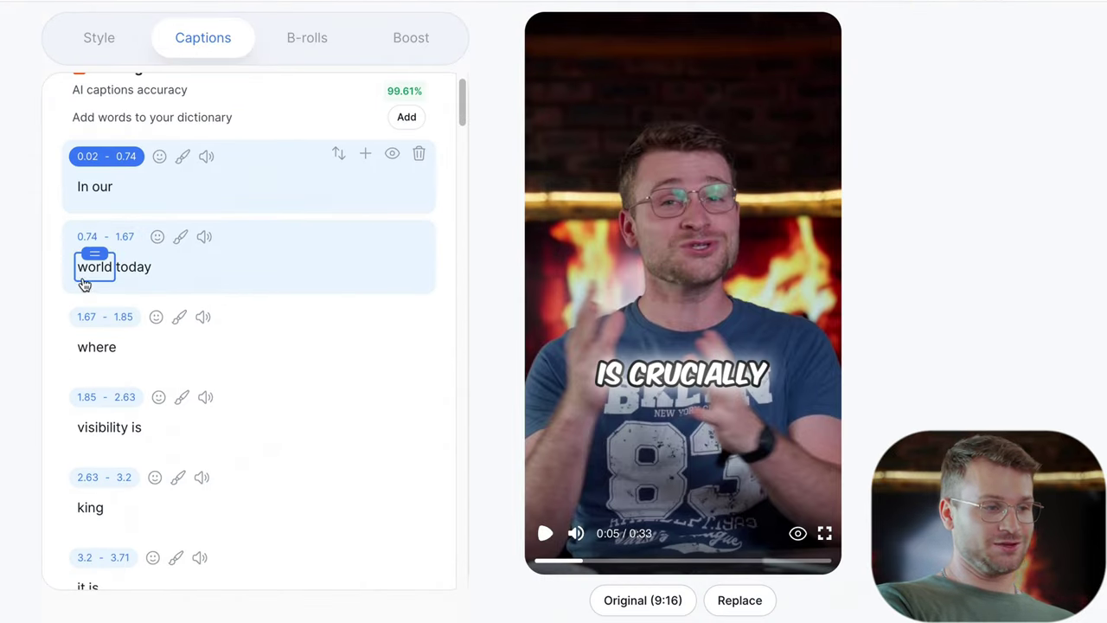
click(173, 265)
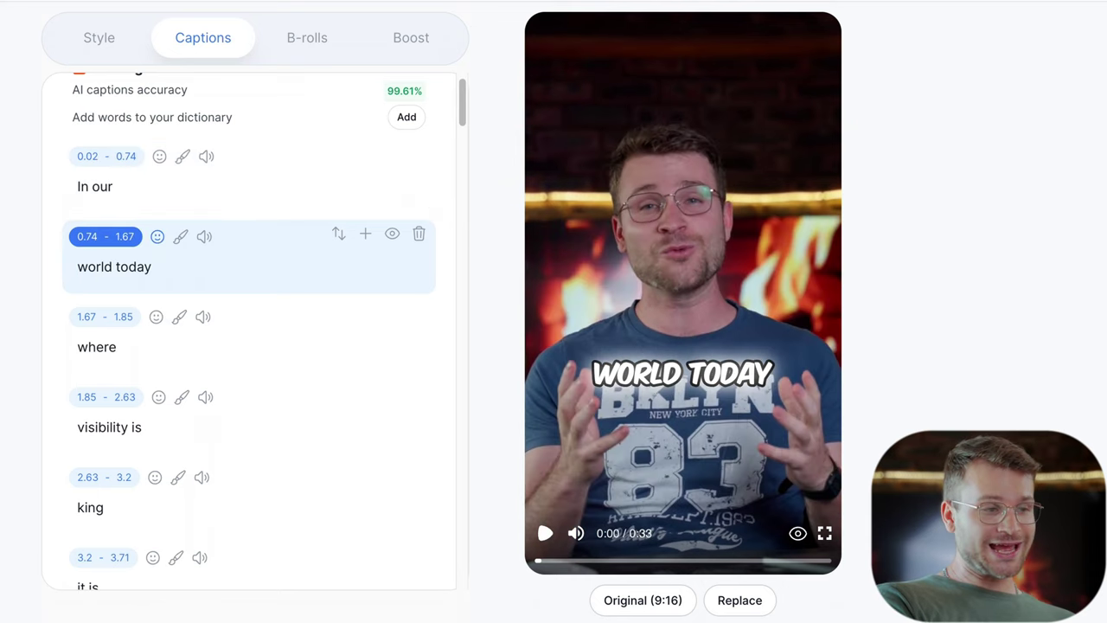
click(158, 237)
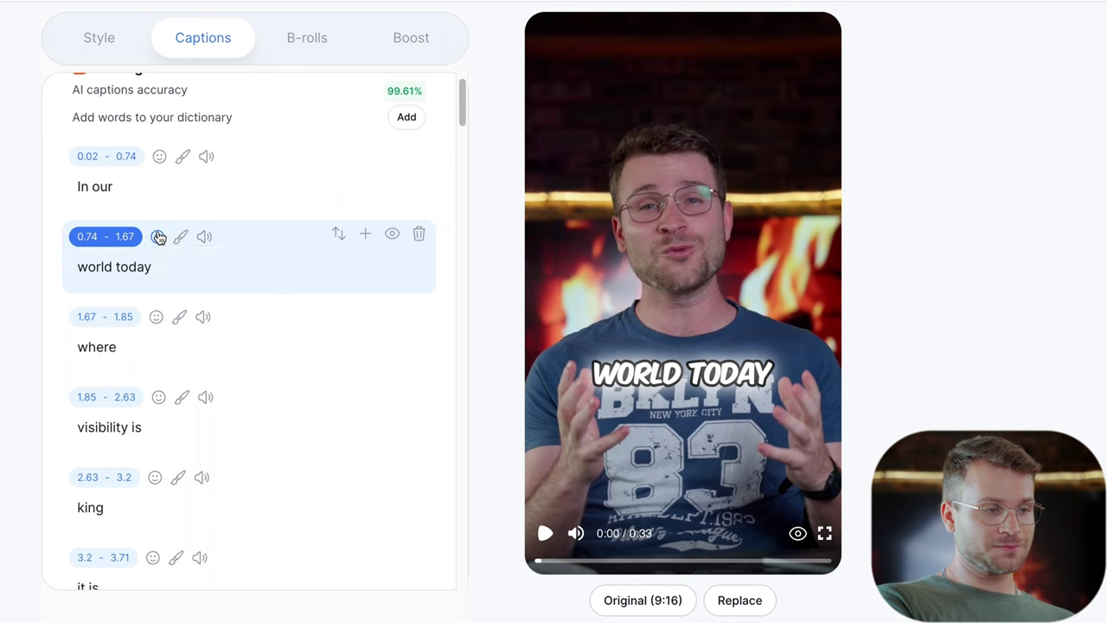
click(221, 403)
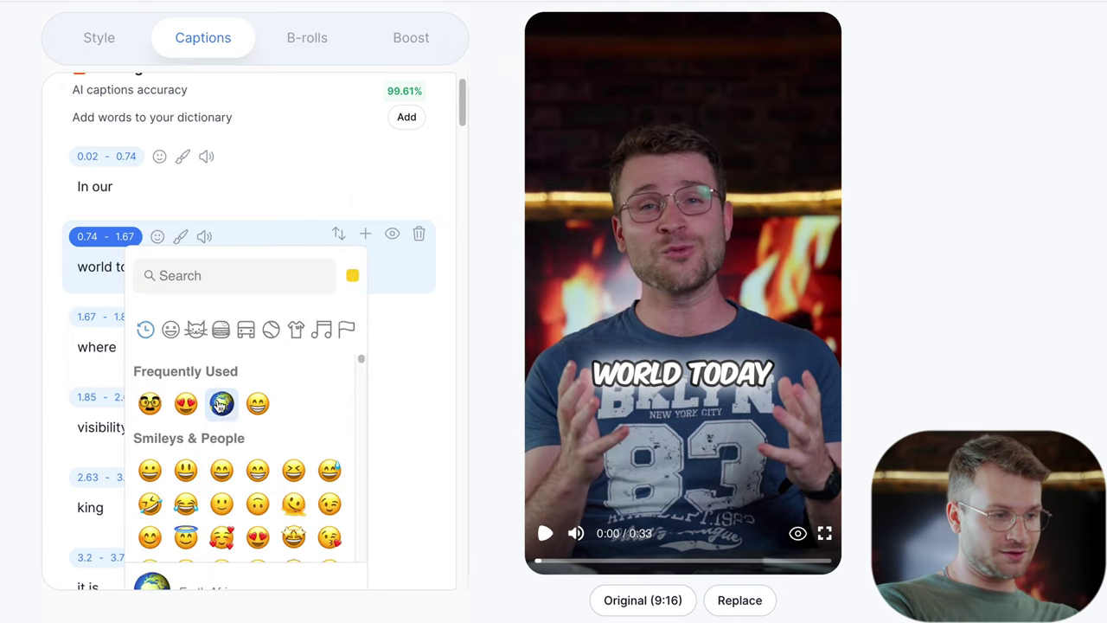
click(222, 404)
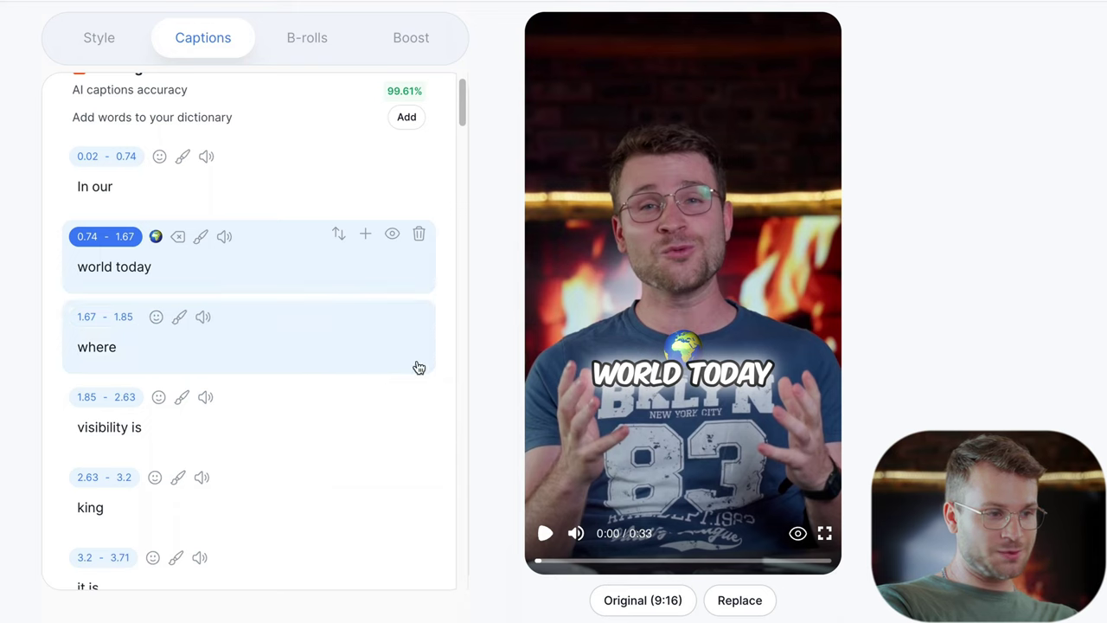
Step: Replay the opening of the preview to check the globe emoji appears
click(547, 561)
click(547, 562)
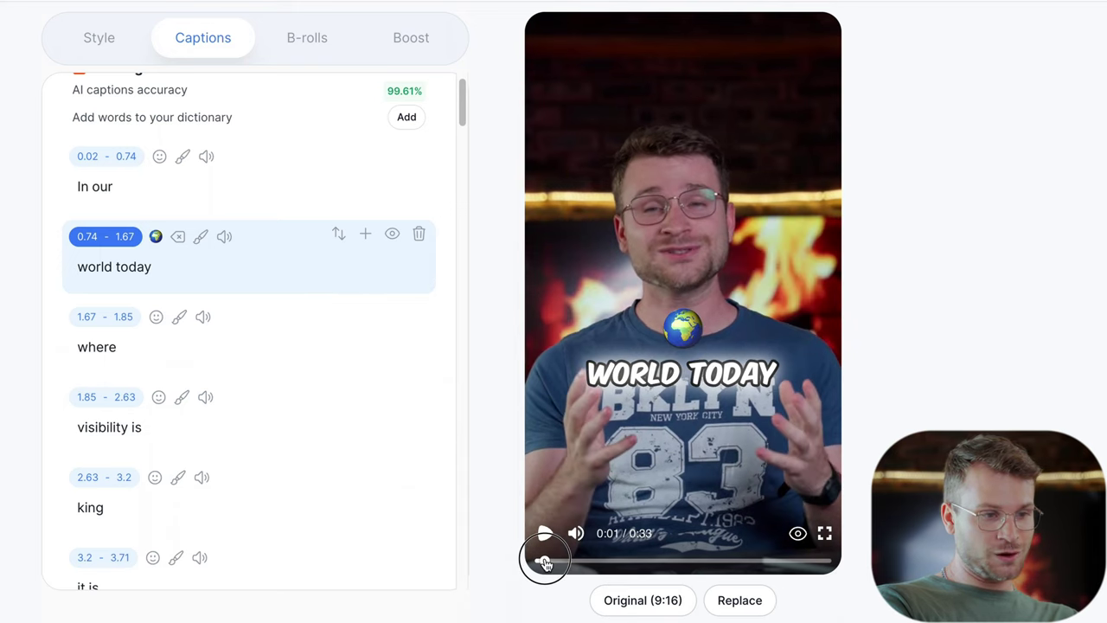
click(549, 563)
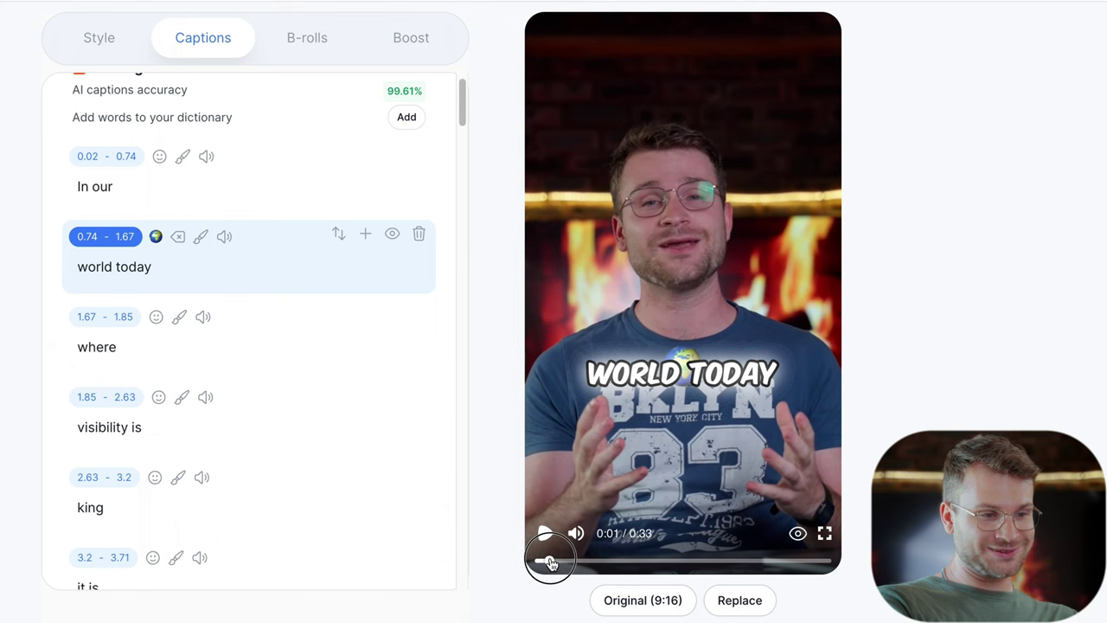
click(550, 562)
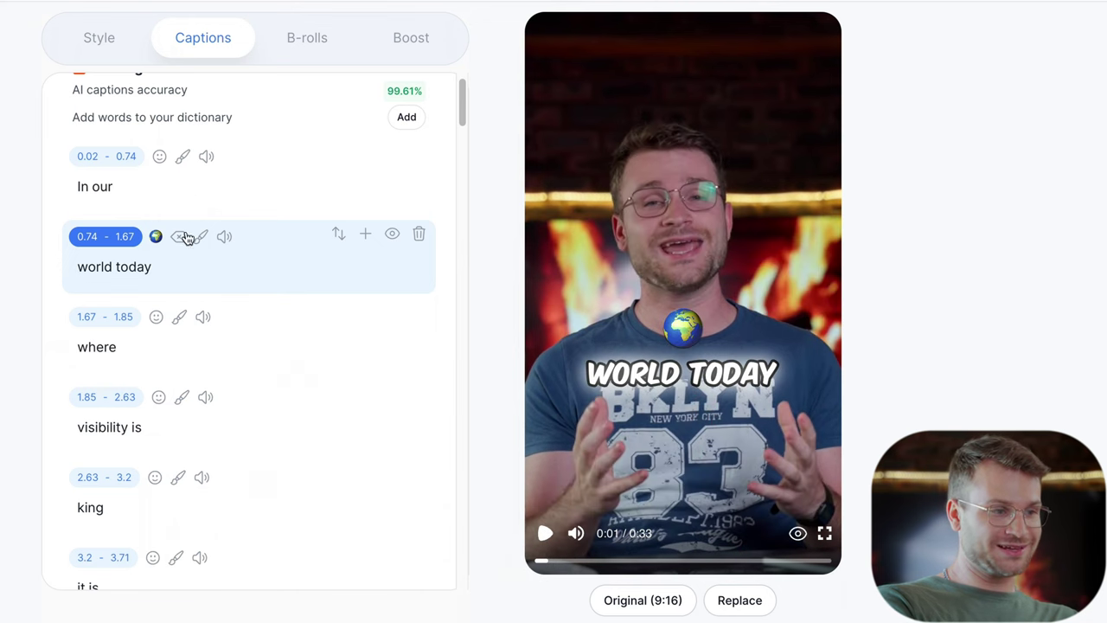
click(225, 240)
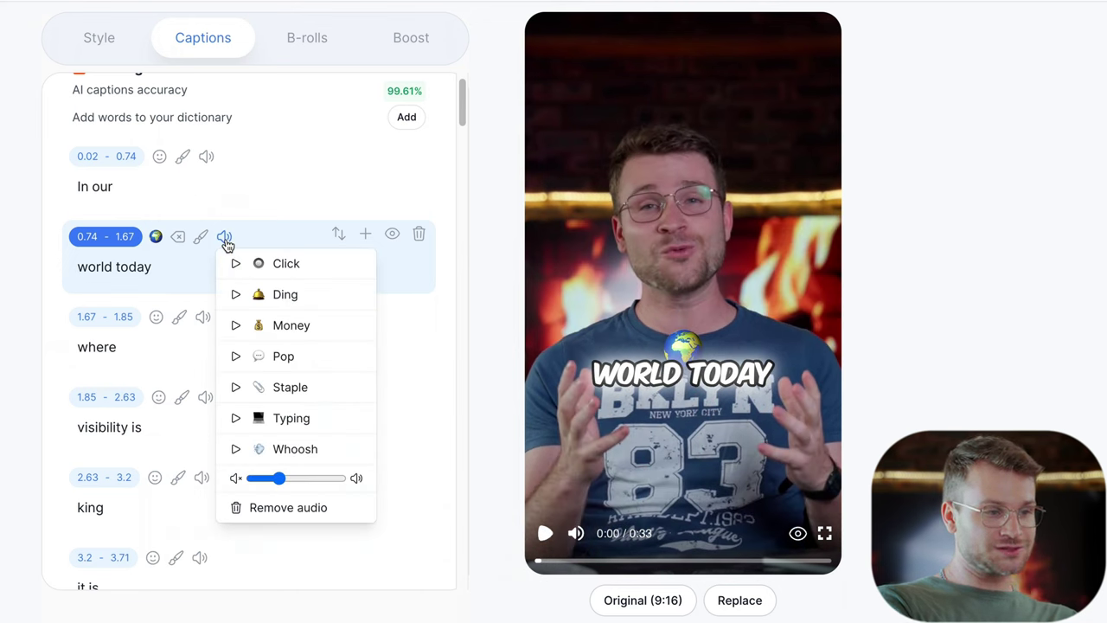
Step: Add a Whoosh sound to 'world today' and set the 'king' caption to Size L
click(296, 449)
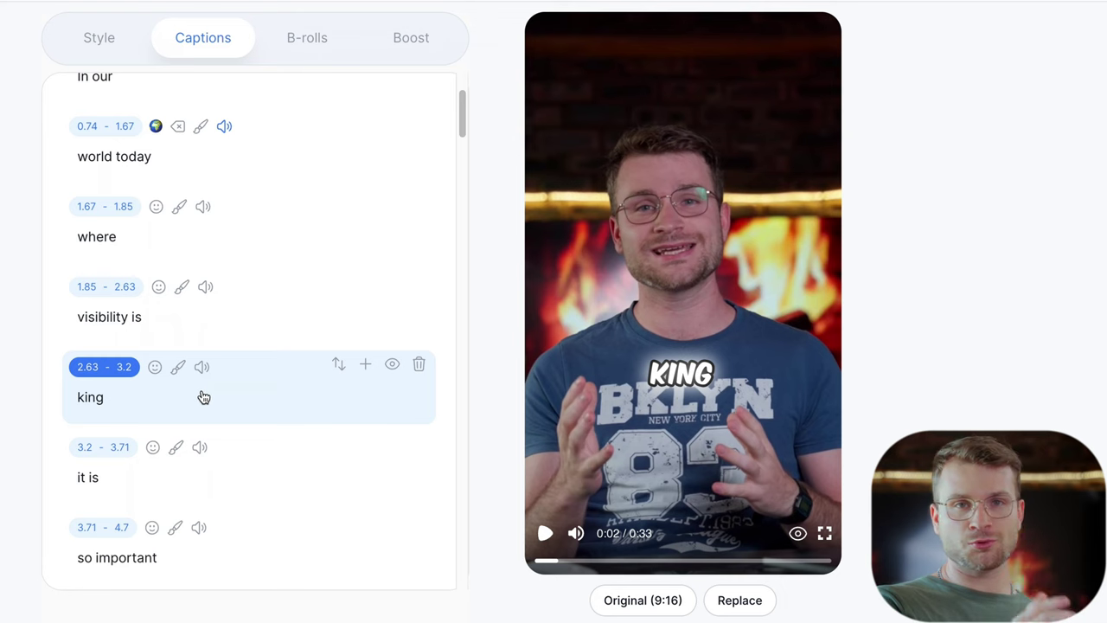
click(338, 367)
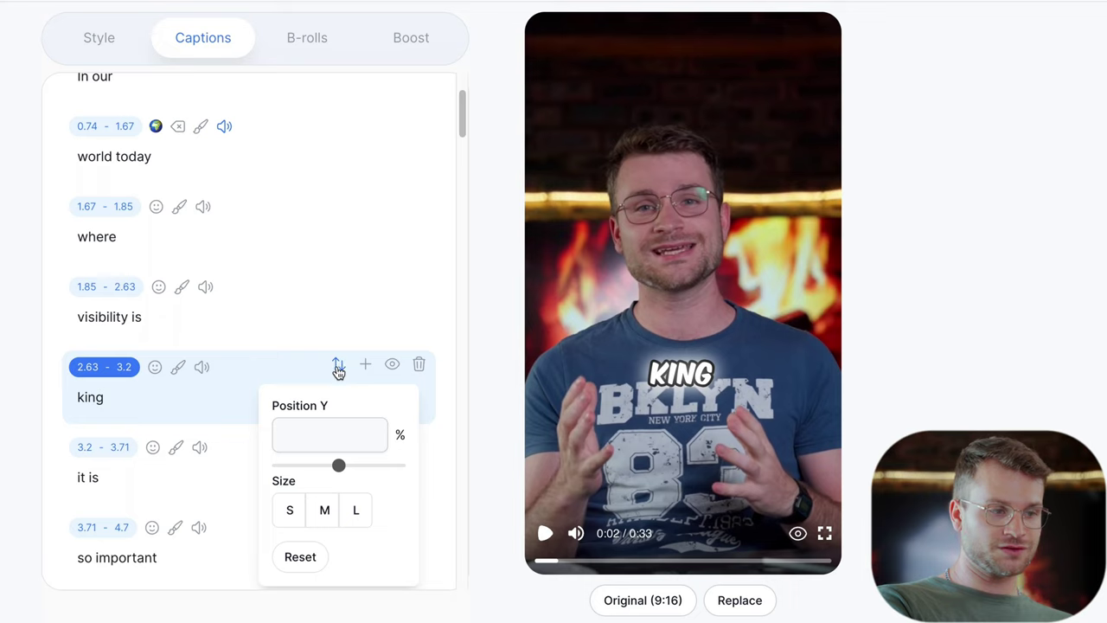
click(351, 510)
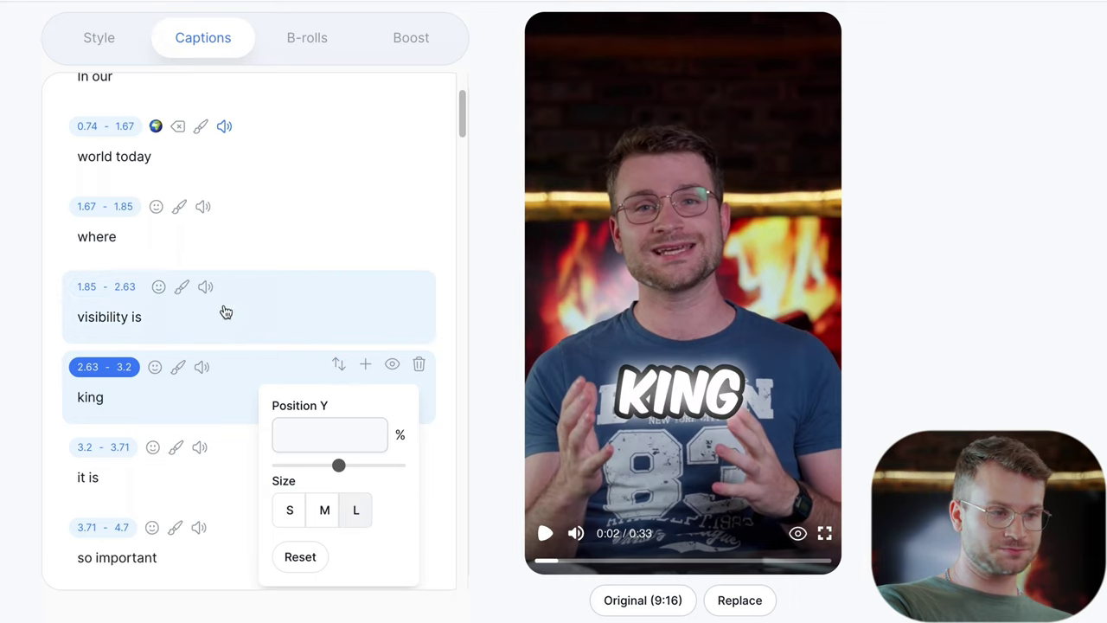
click(251, 310)
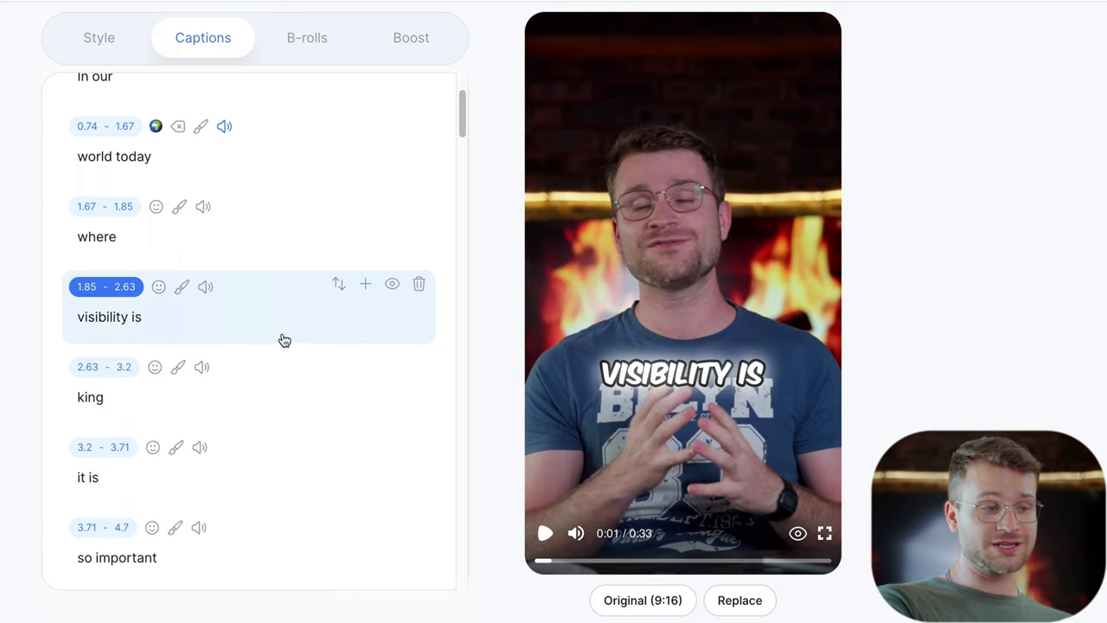
Step: Add a crown emoji to the KING caption and bring up the first block's B-roll options
click(278, 385)
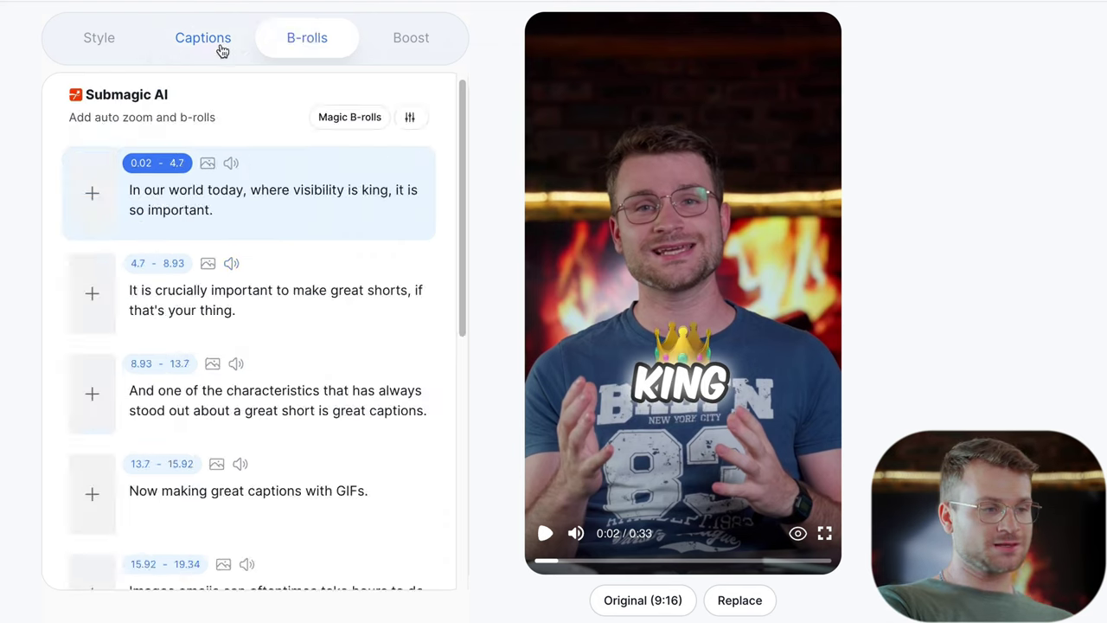
click(217, 39)
scroll(255, 559, down, 10)
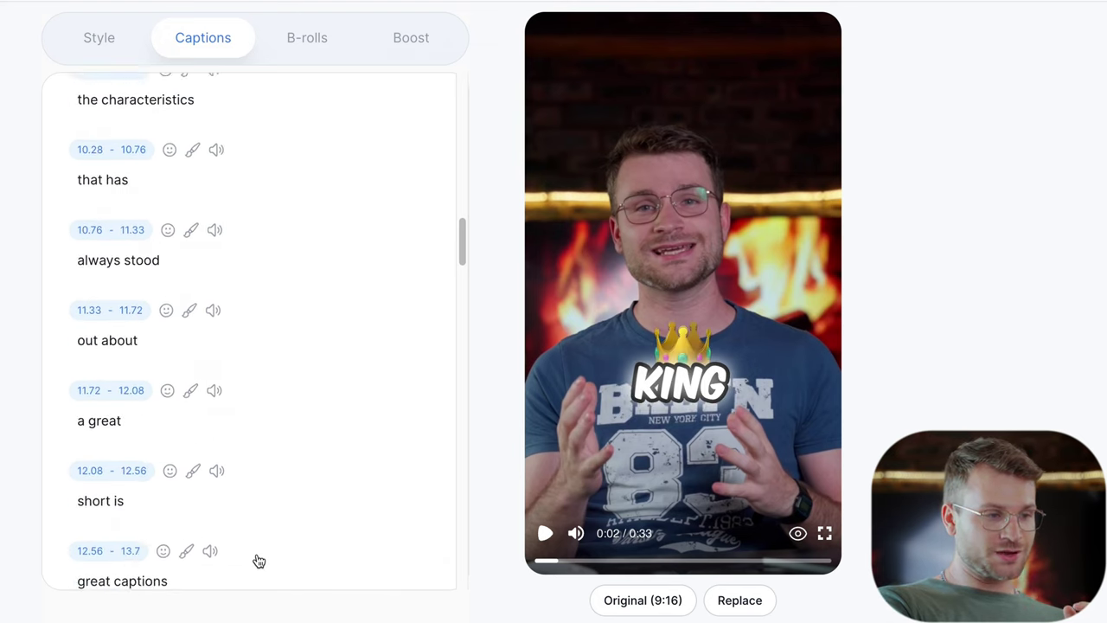
scroll(260, 519, up, 10)
click(313, 40)
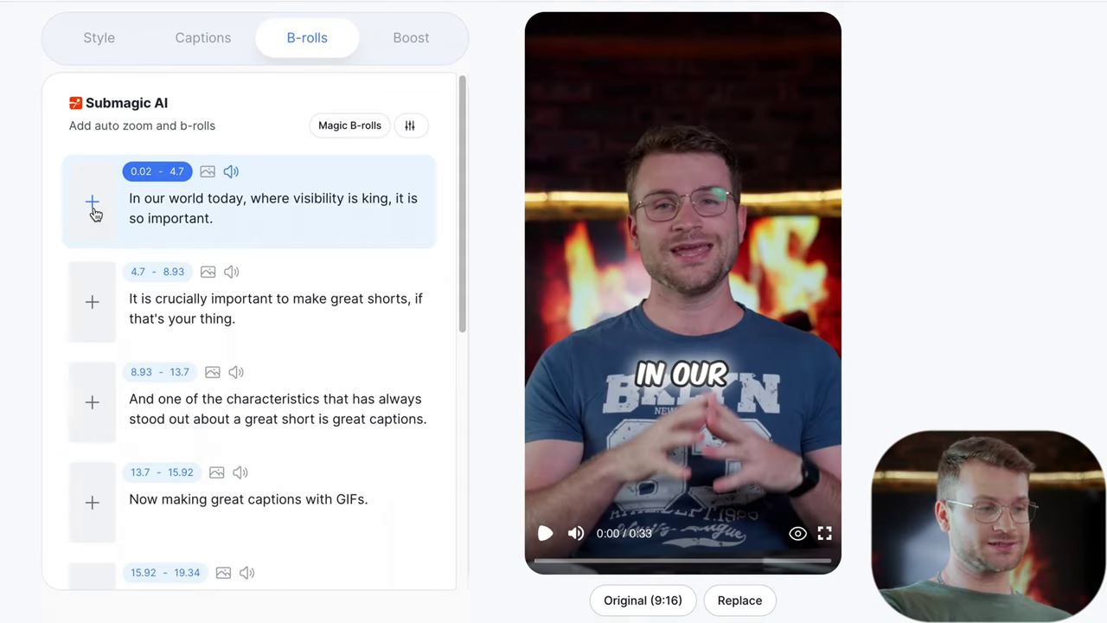
click(92, 210)
Step: Give the 0.02–4.7 block original footage with a Film burn transition and preview it
click(181, 200)
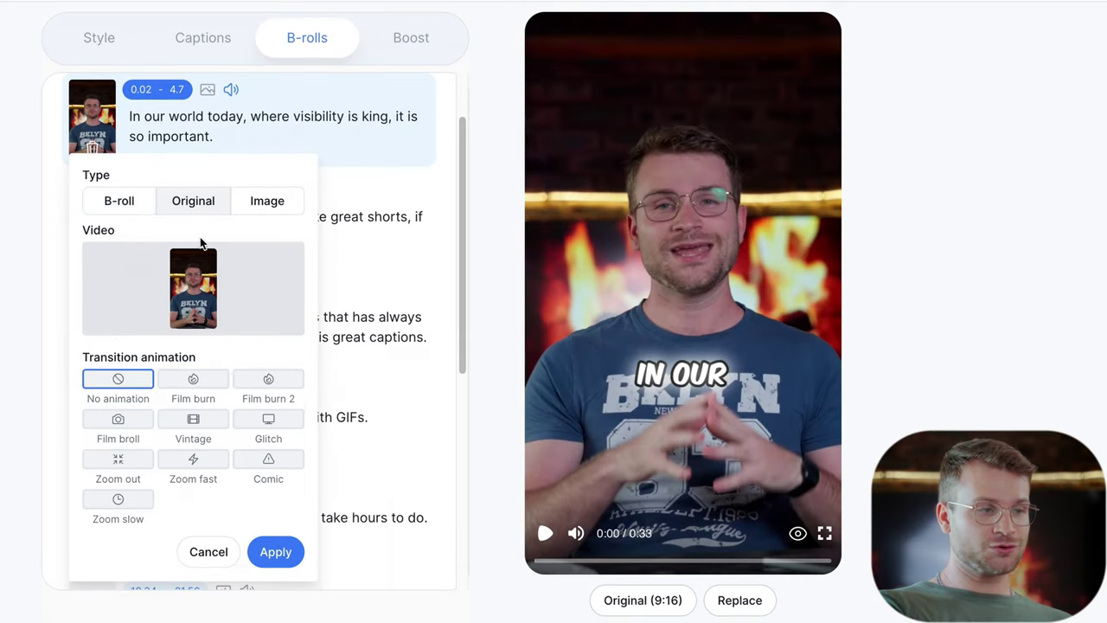
scroll(193, 363, down, 1)
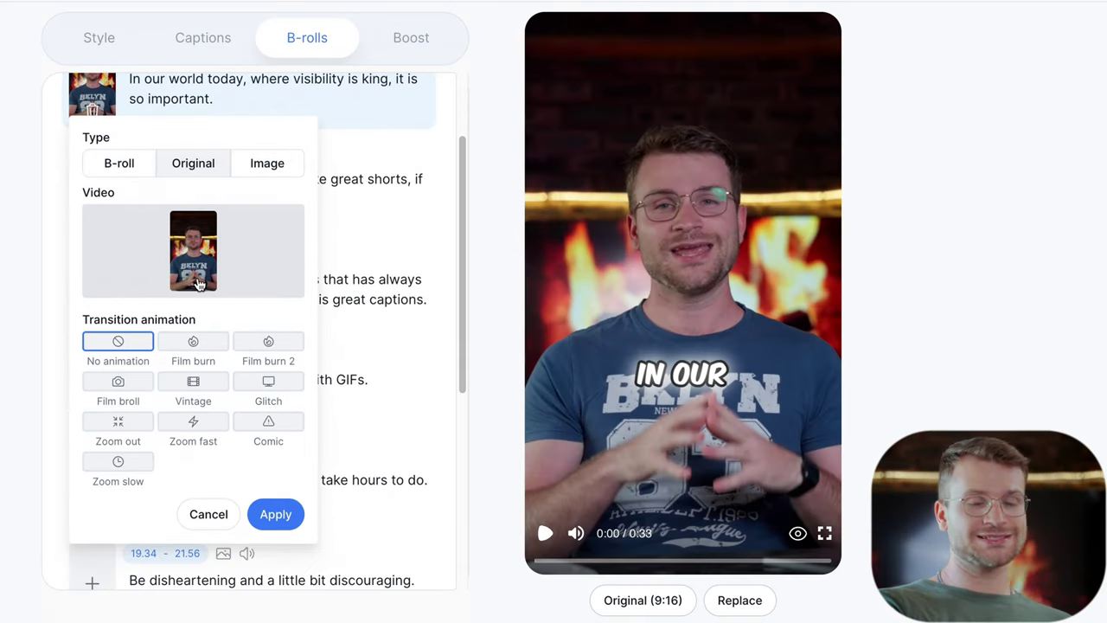
click(193, 346)
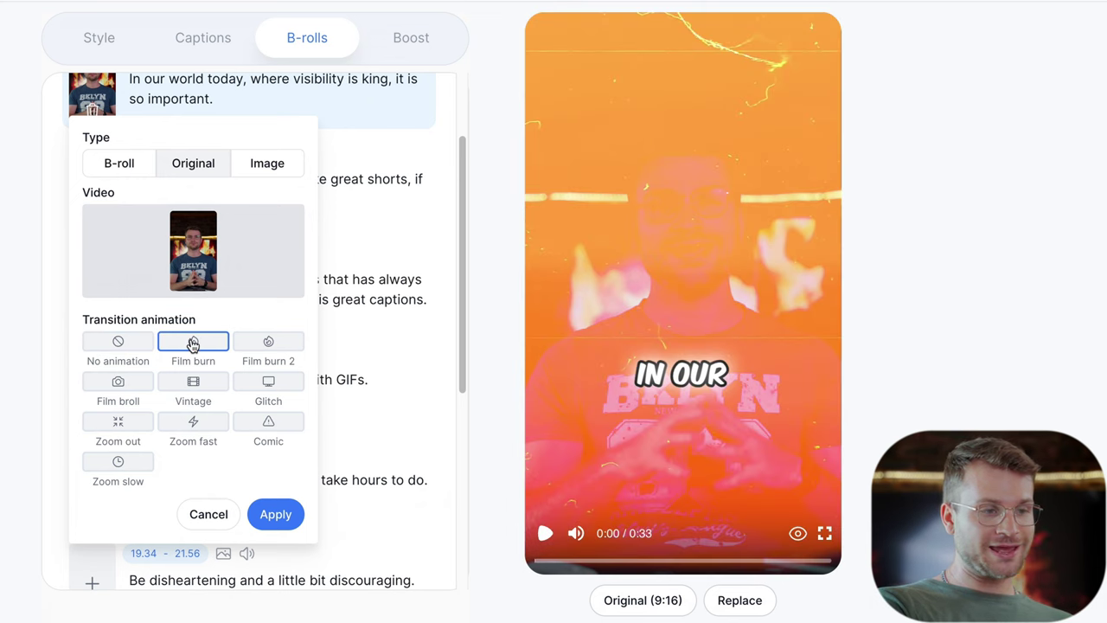
click(271, 512)
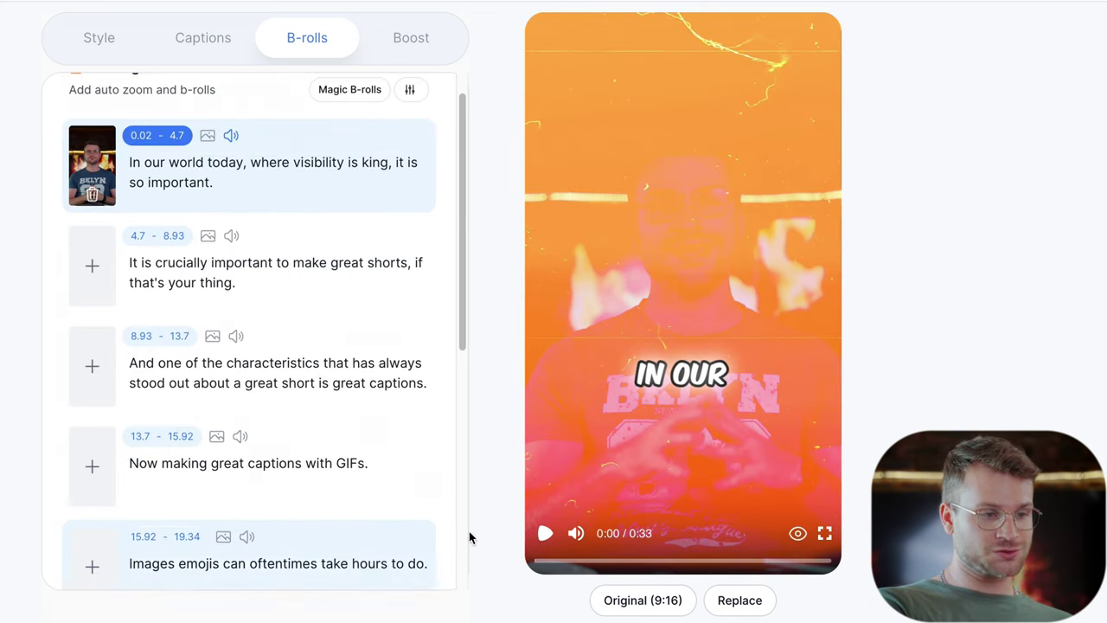
click(545, 534)
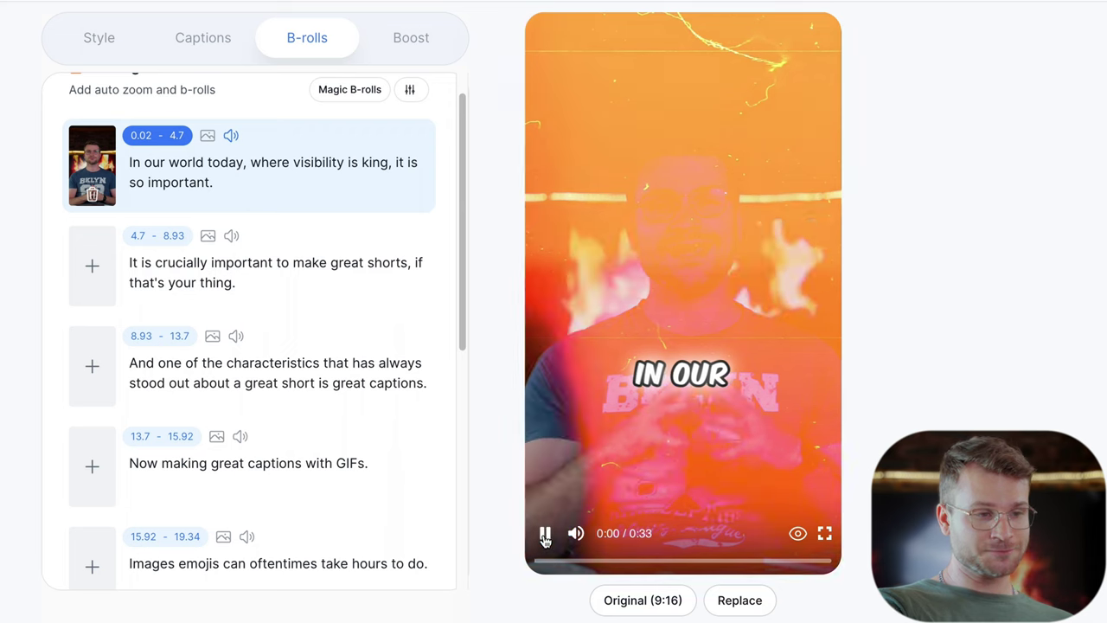
scroll(293, 284, up, 1)
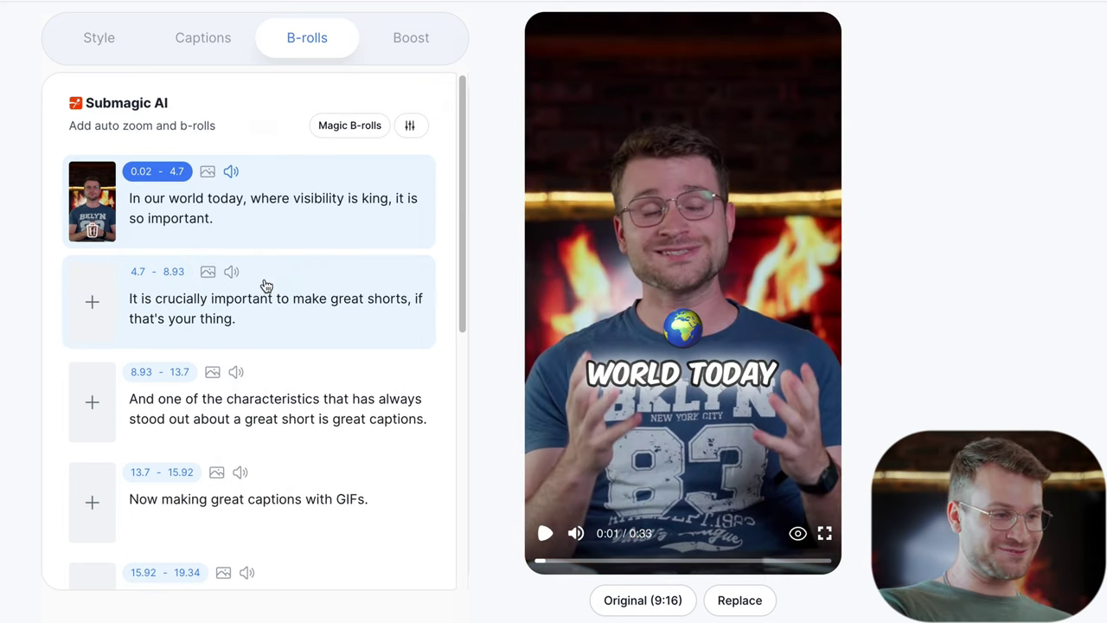
scroll(265, 287, down, 2)
click(277, 329)
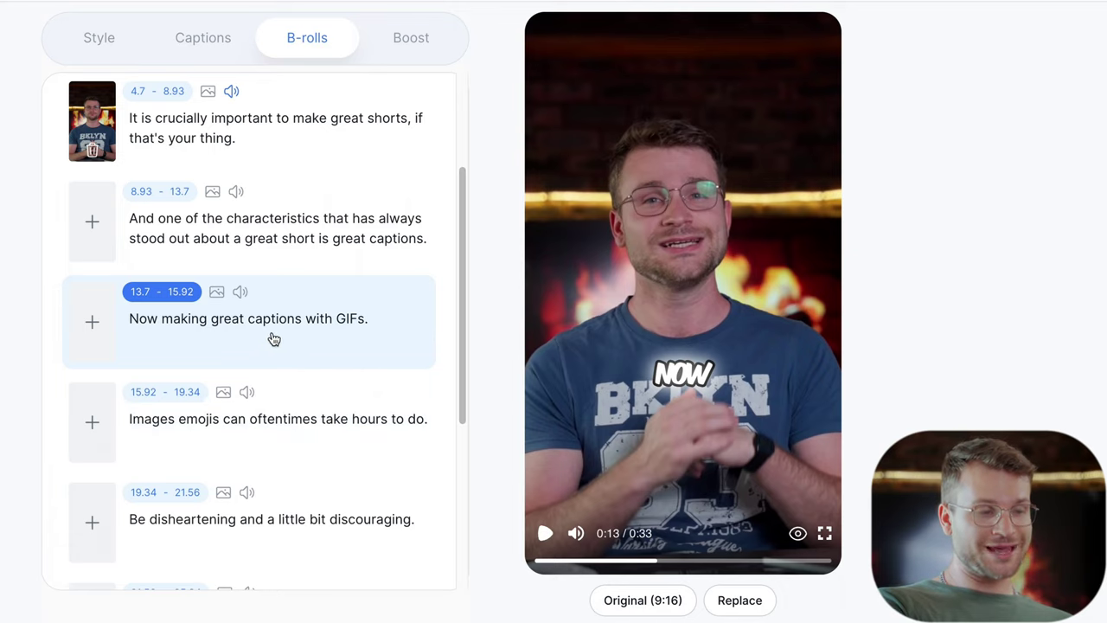
Step: Search Giphy for 'gif' and add the Batman GIF to the 13.7–15.92 line
click(217, 294)
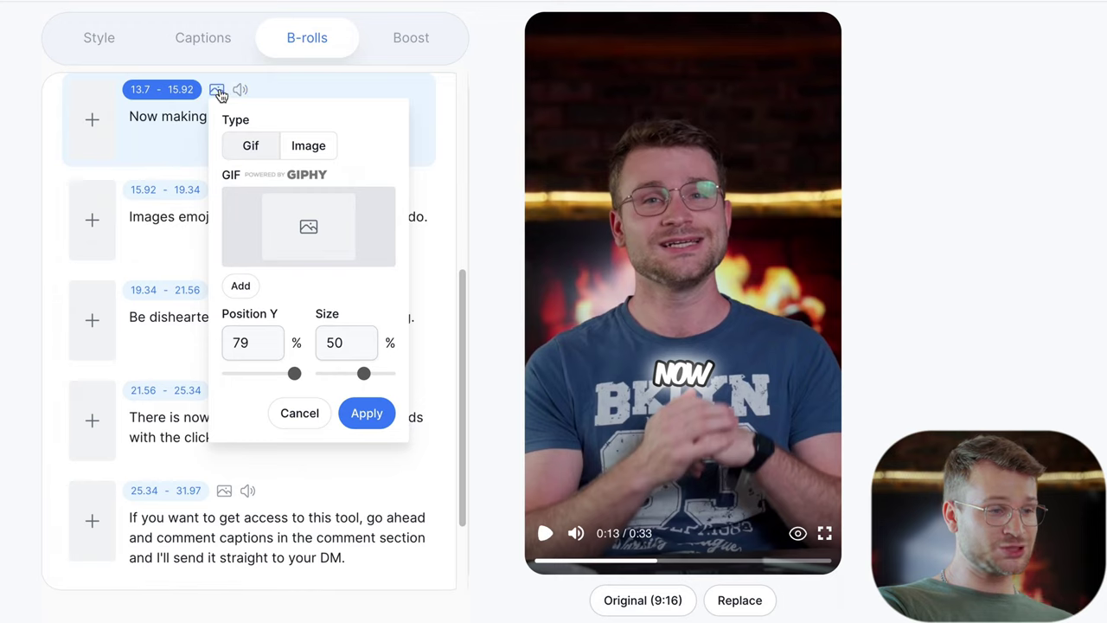
click(297, 227)
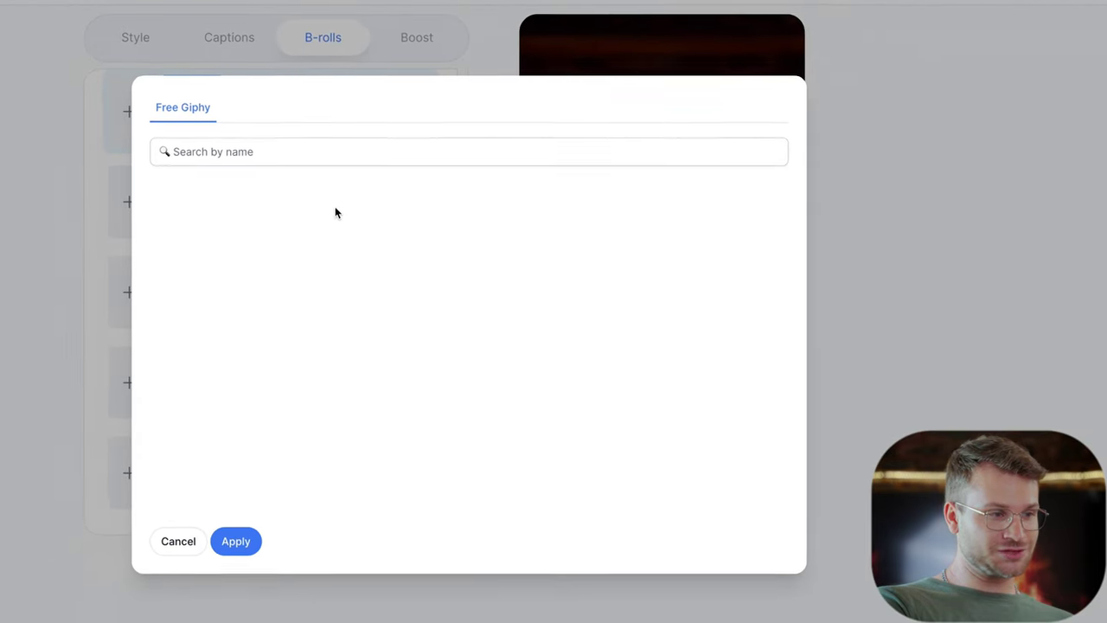
click(288, 152)
text(gif)
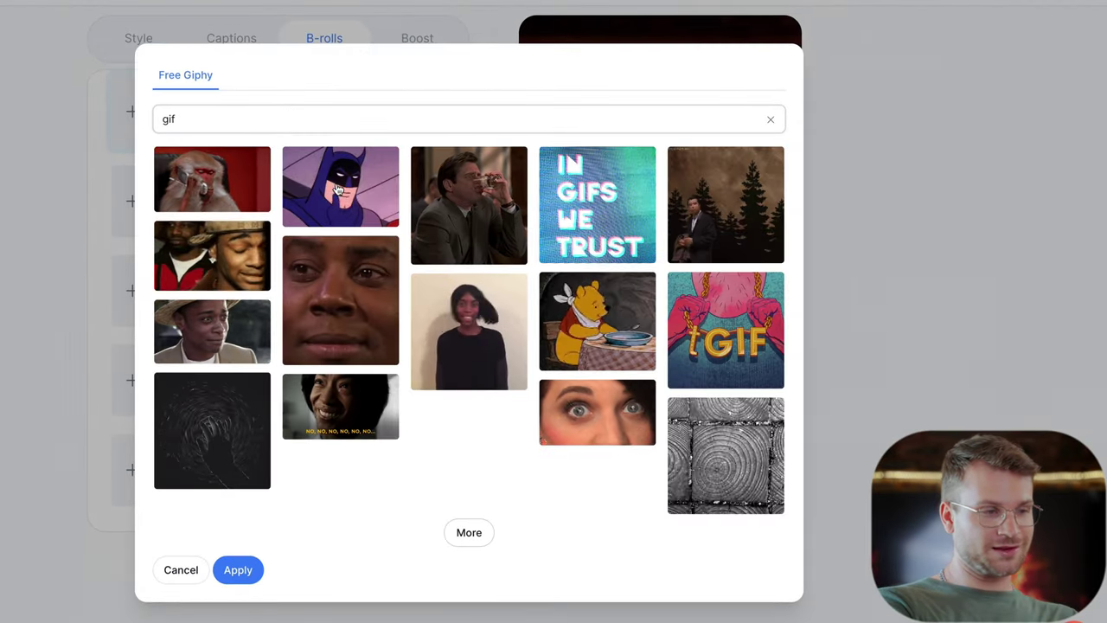
click(238, 569)
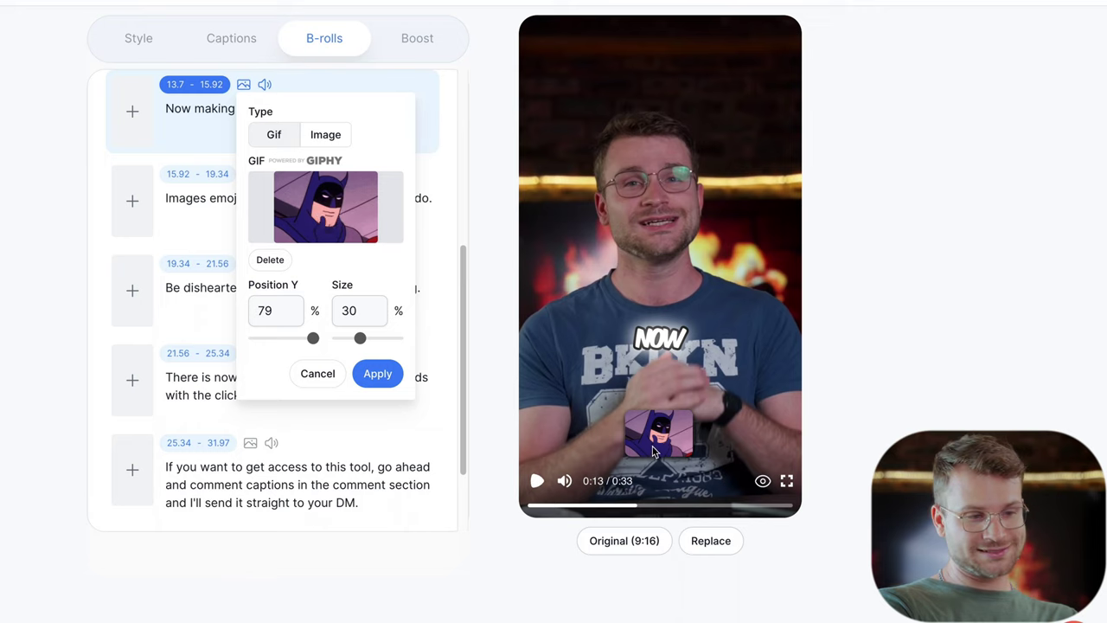
Step: Enlarge the Batman GIF to 59% and raise it to 20% vertical position, then apply
drag(360, 338, 381, 338)
drag(313, 338, 274, 338)
drag(381, 338, 389, 338)
click(375, 374)
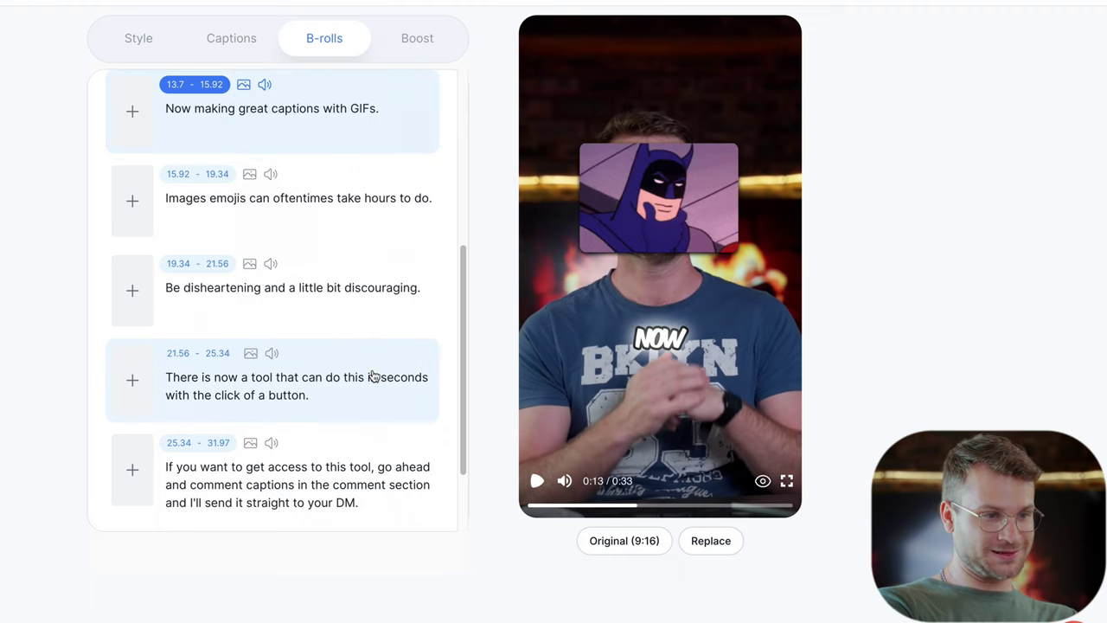
click(626, 512)
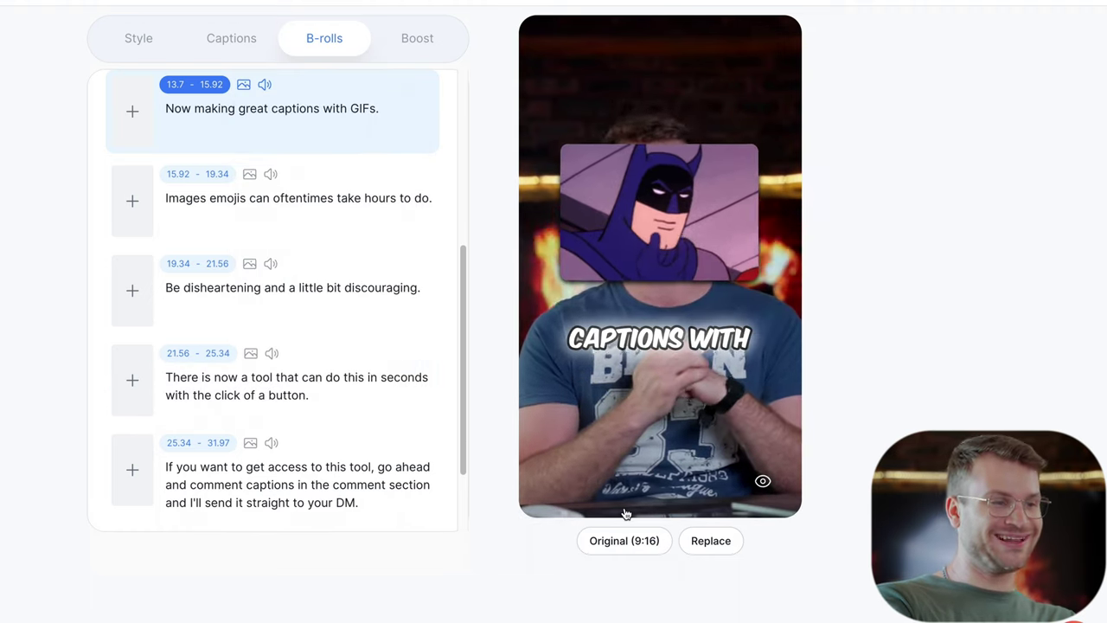
click(412, 45)
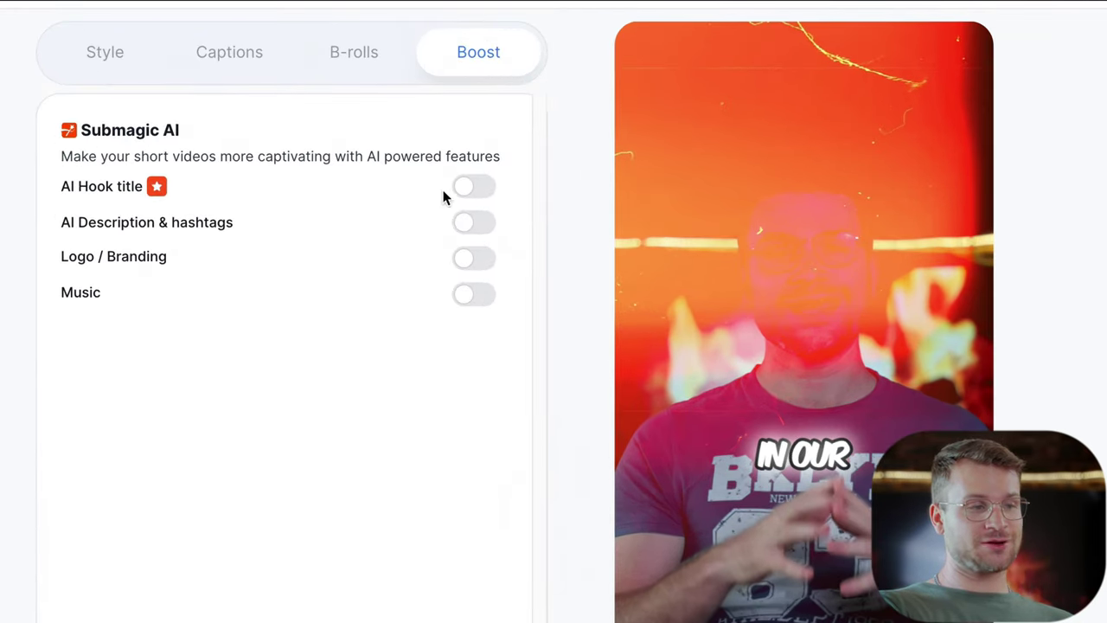
click(476, 189)
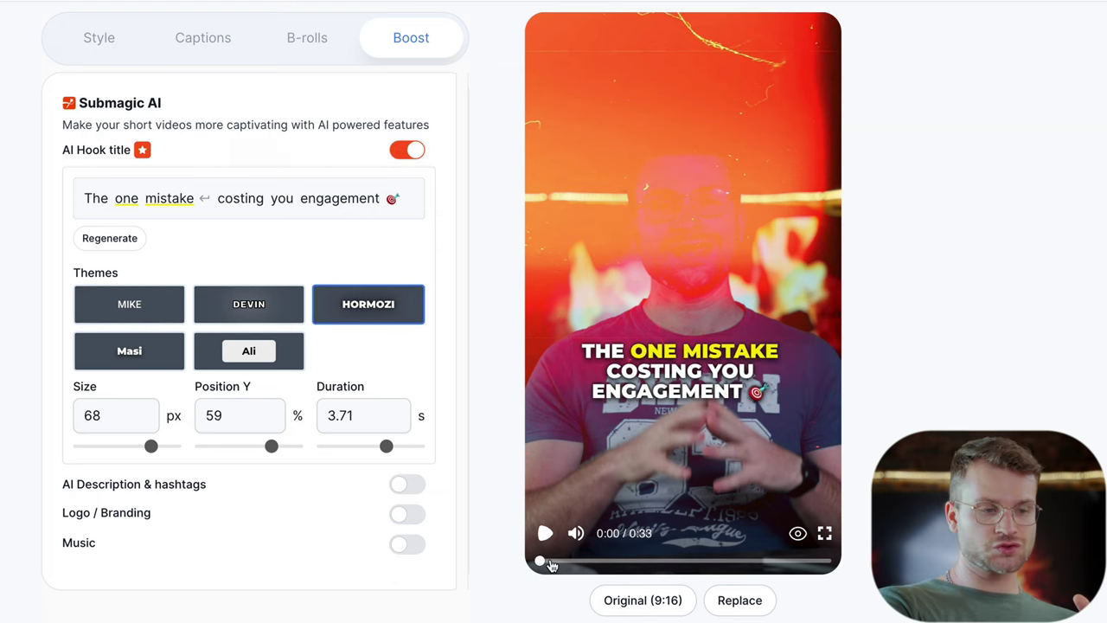
click(552, 564)
drag(554, 564, 574, 563)
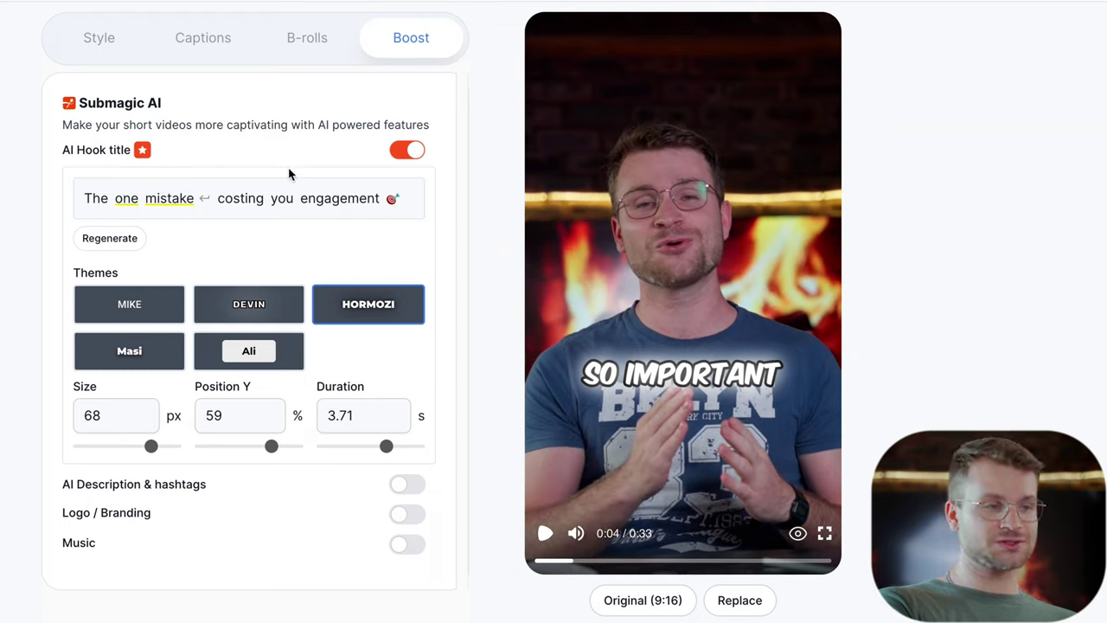
click(407, 150)
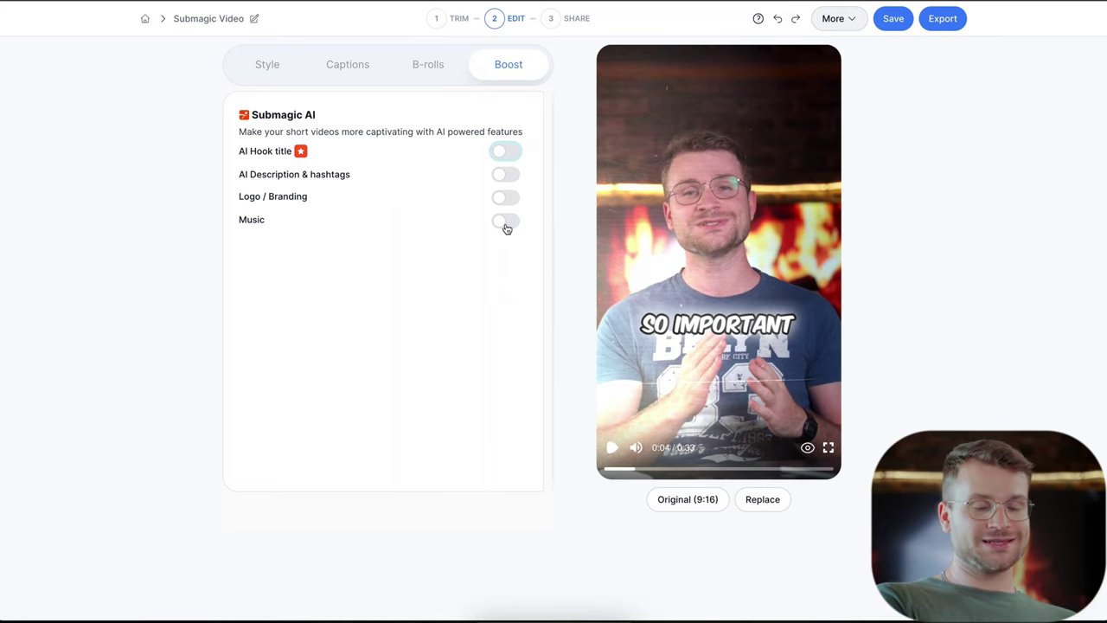
Step: Turn Music on, pick premium track My Inspire after previewing others, and set volume to 6%
click(505, 222)
click(336, 255)
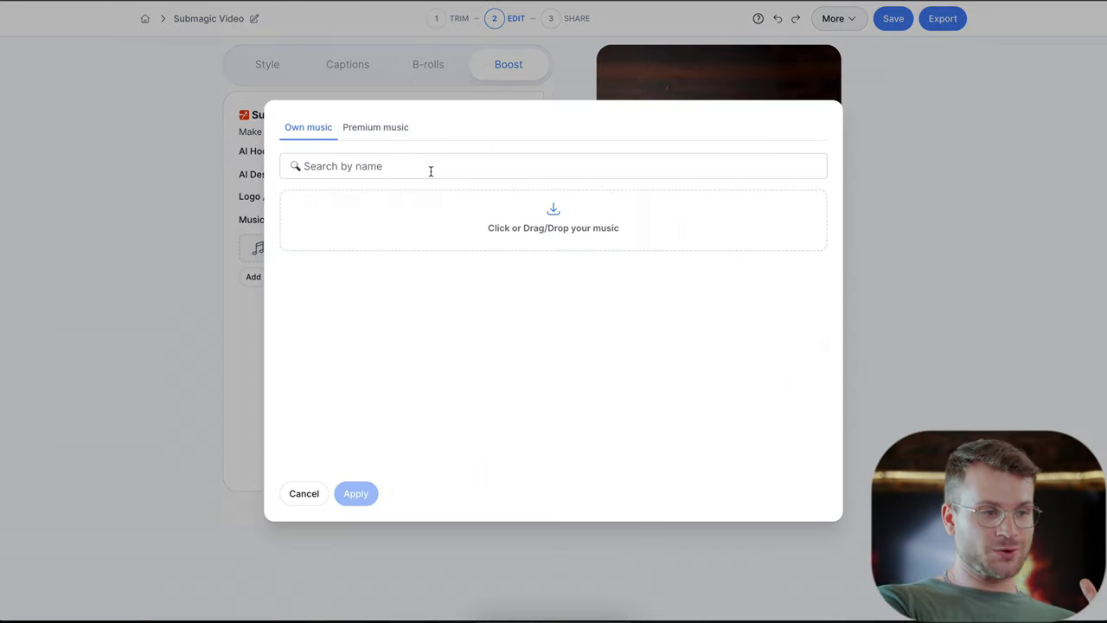
click(381, 130)
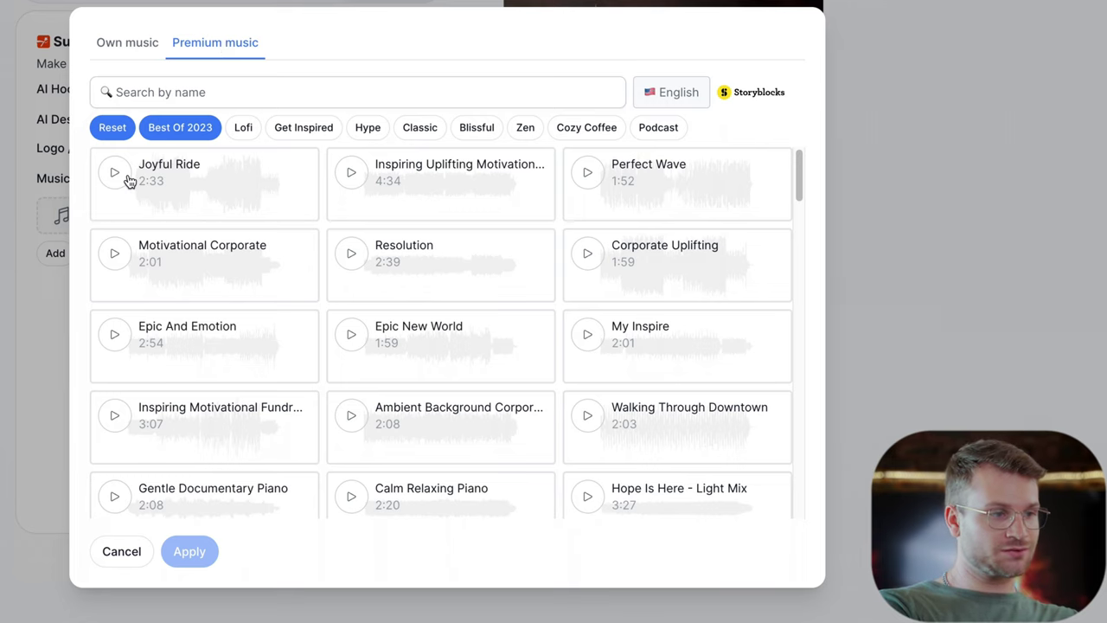
click(115, 173)
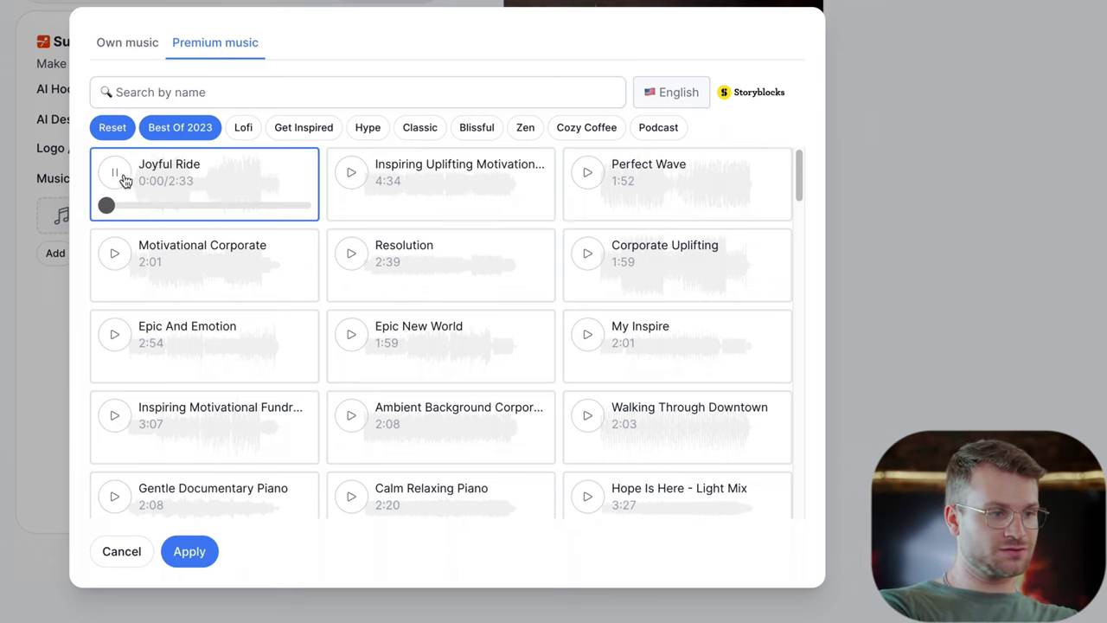
click(117, 249)
click(587, 337)
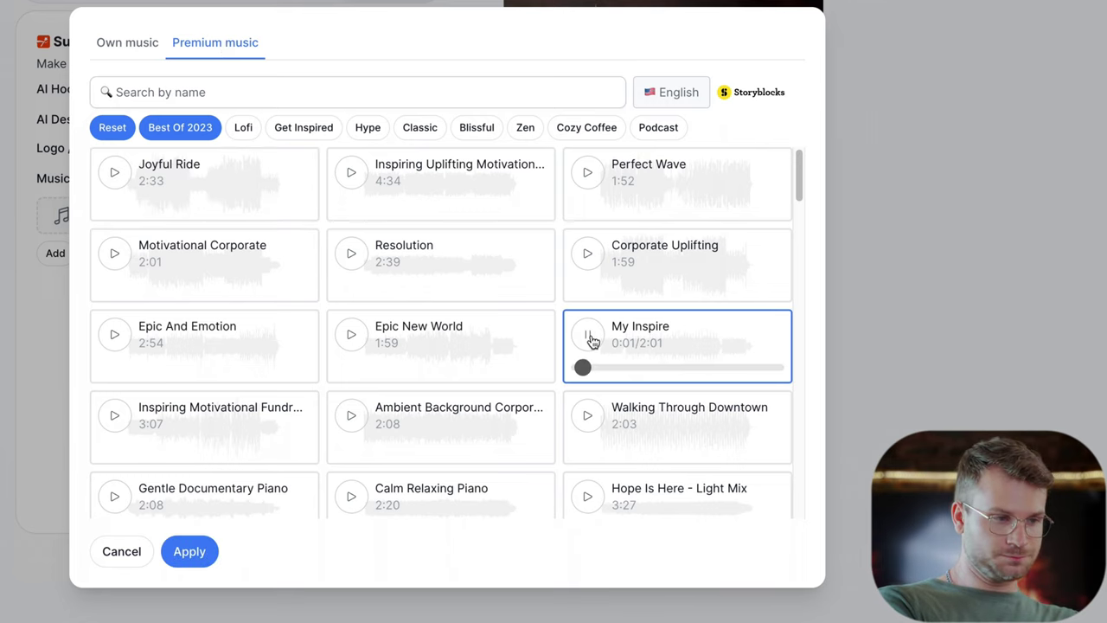
click(190, 552)
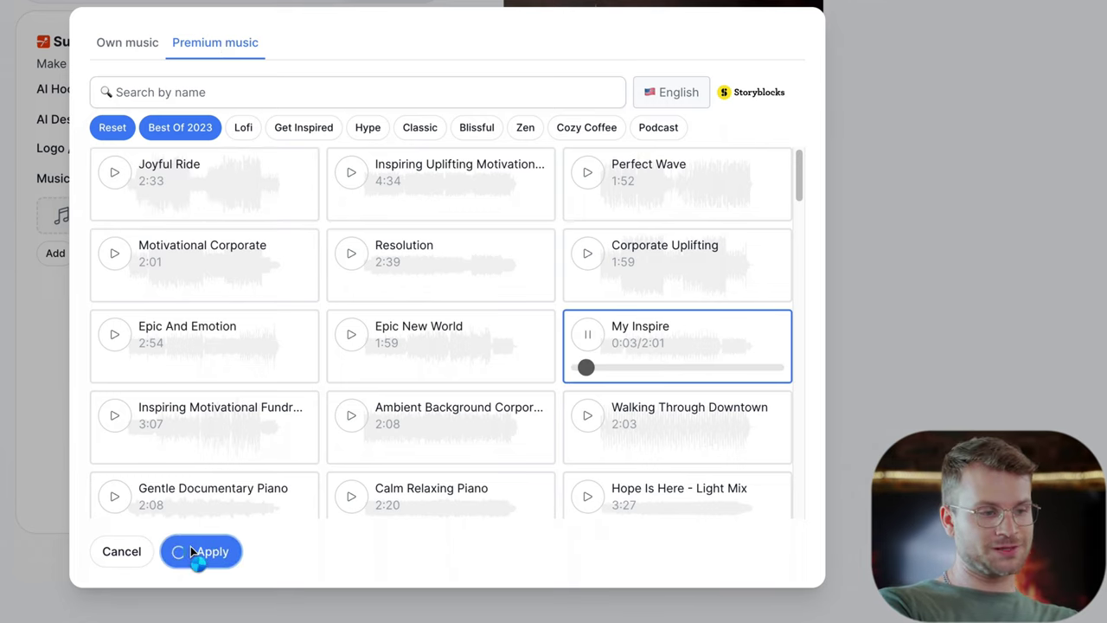
drag(354, 301, 348, 302)
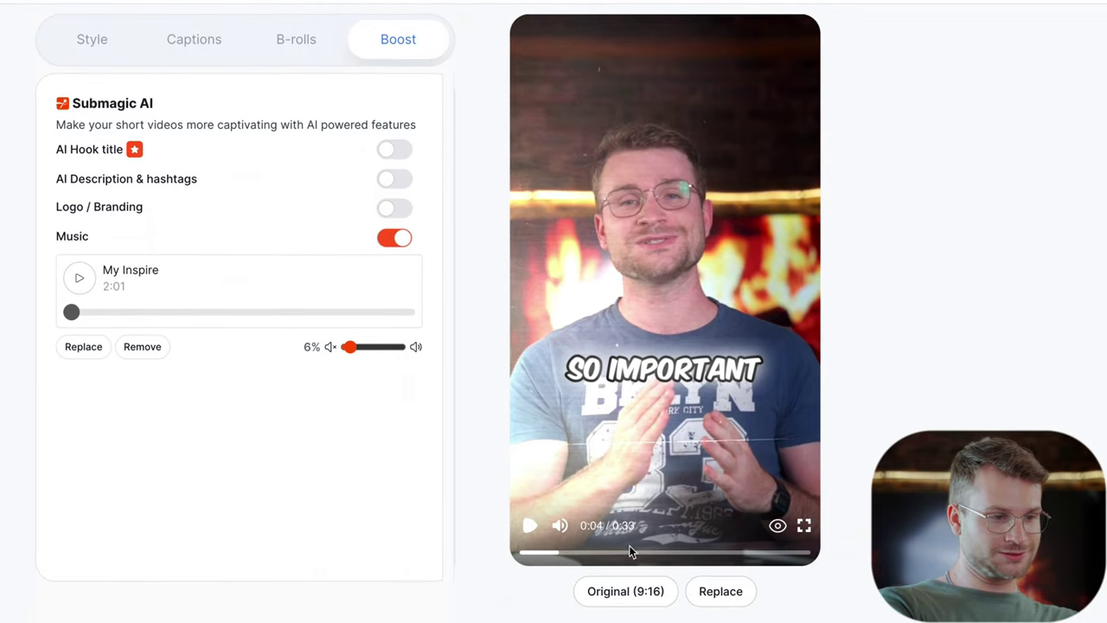
Step: Check the preview with music, then export at Standard (1080p) and 30 FPS
click(531, 528)
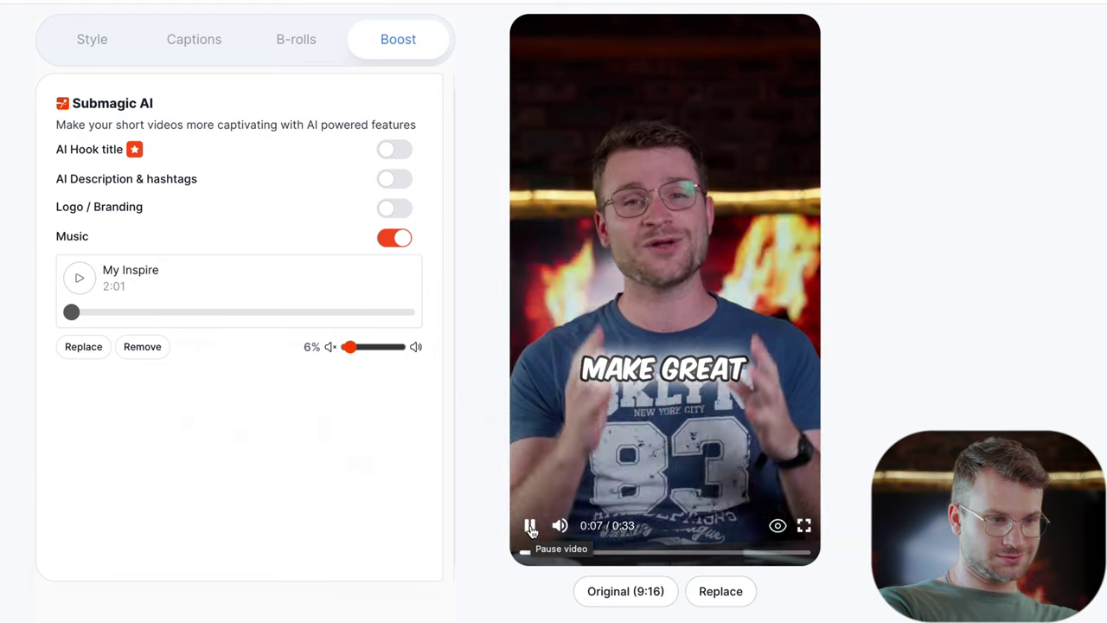
click(531, 528)
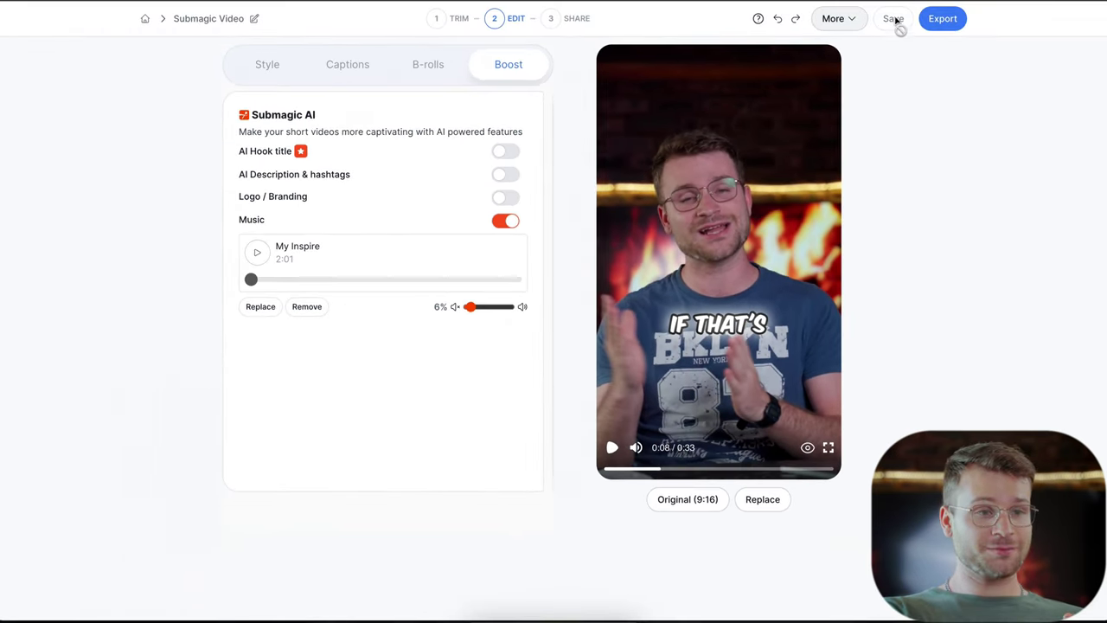
click(943, 19)
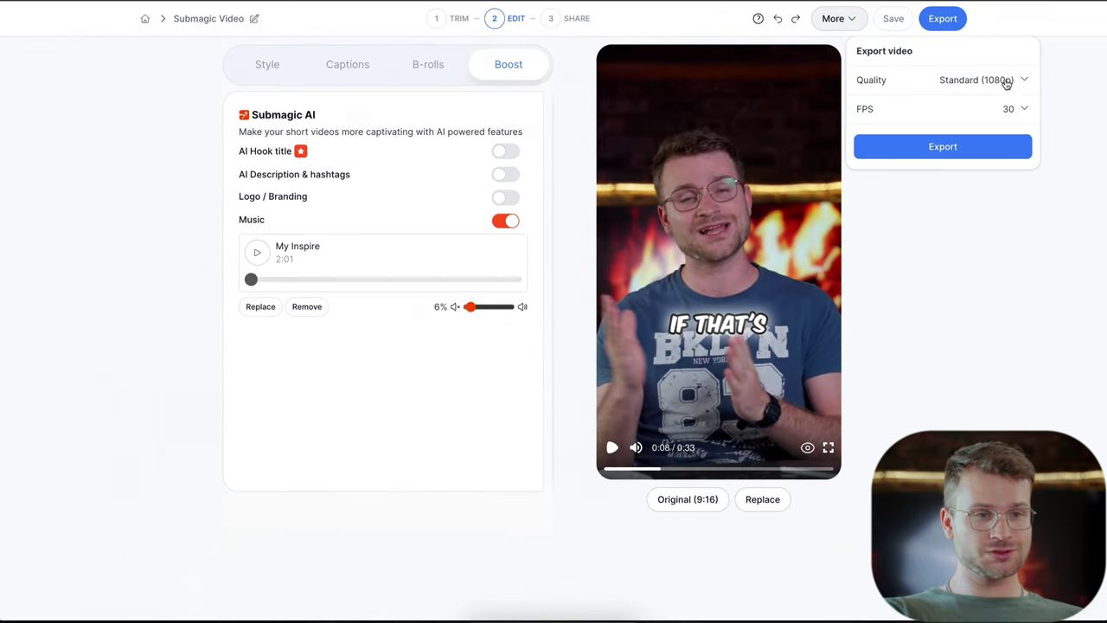
click(976, 147)
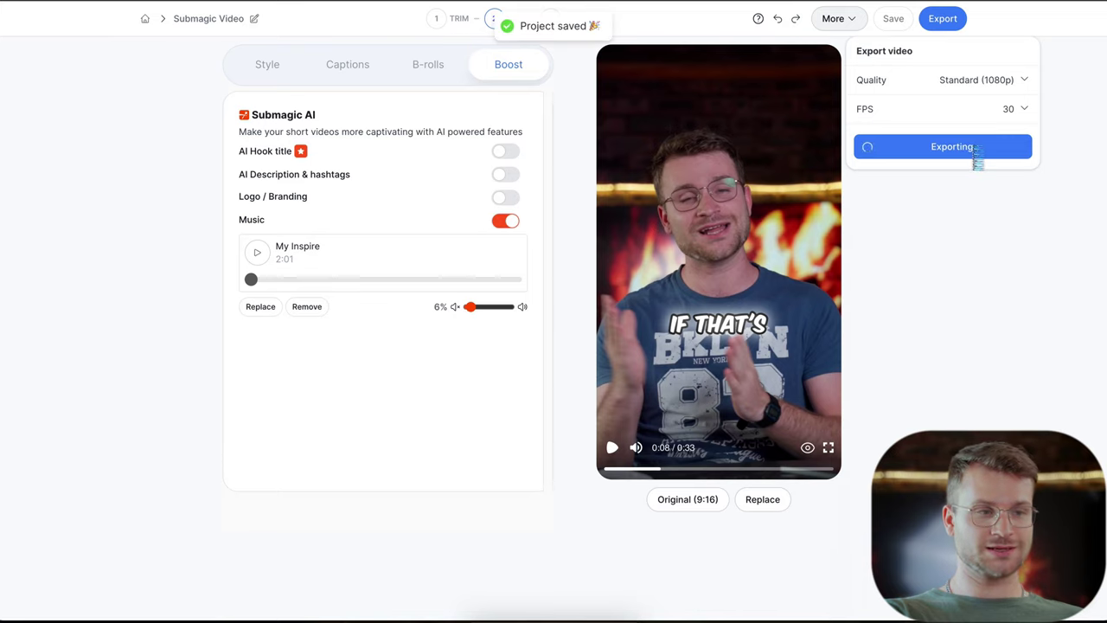